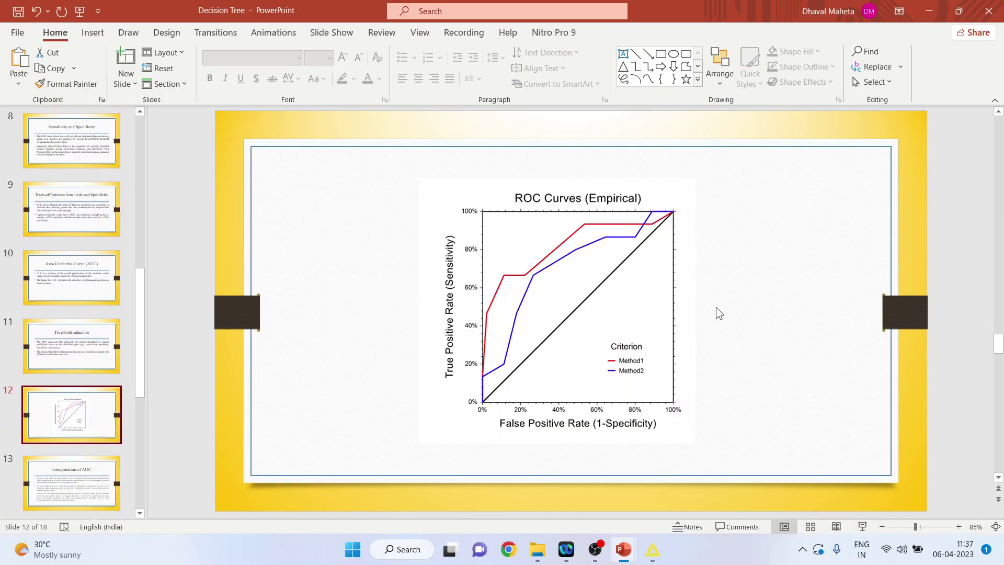
Switch to KNIME and add a CSV Reader node to the upper-left area of the empty KNIME_project38 workflow.
{"action": "left_click", "coordinate": [652, 548]}
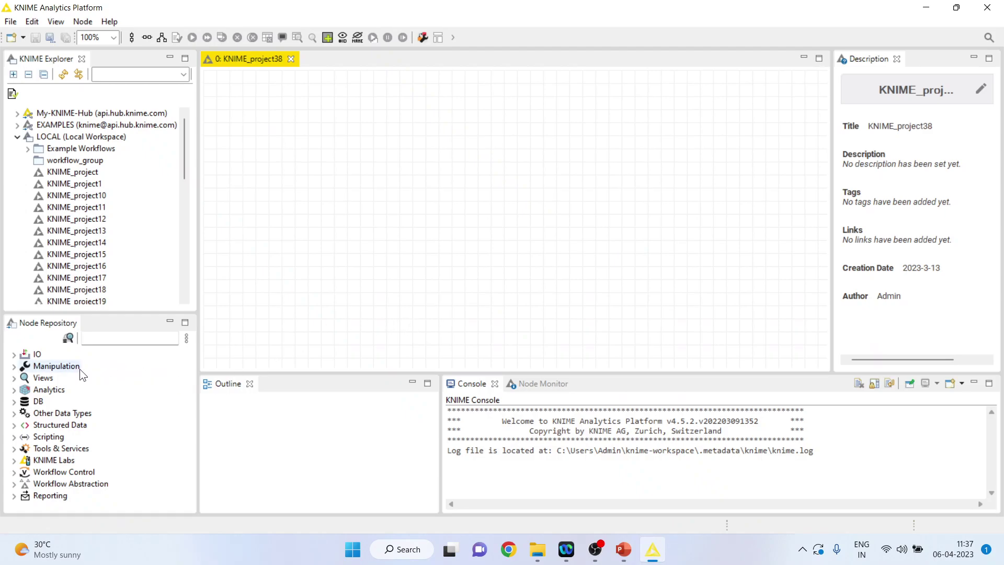
{"action": "left_click", "coordinate": [14, 354]}
{"action": "left_click", "coordinate": [24, 364]}
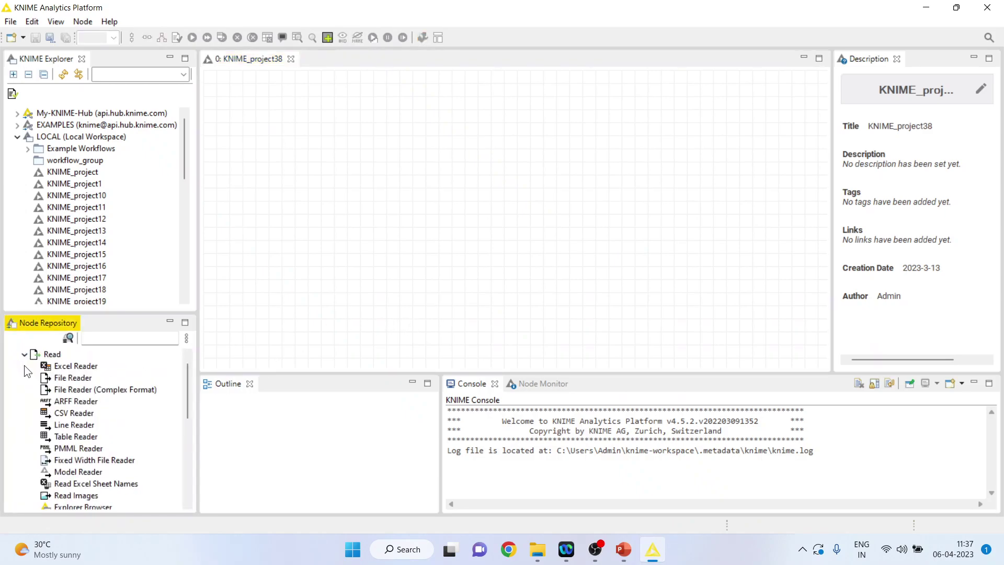
{"action": "double_click", "coordinate": [72, 415]}
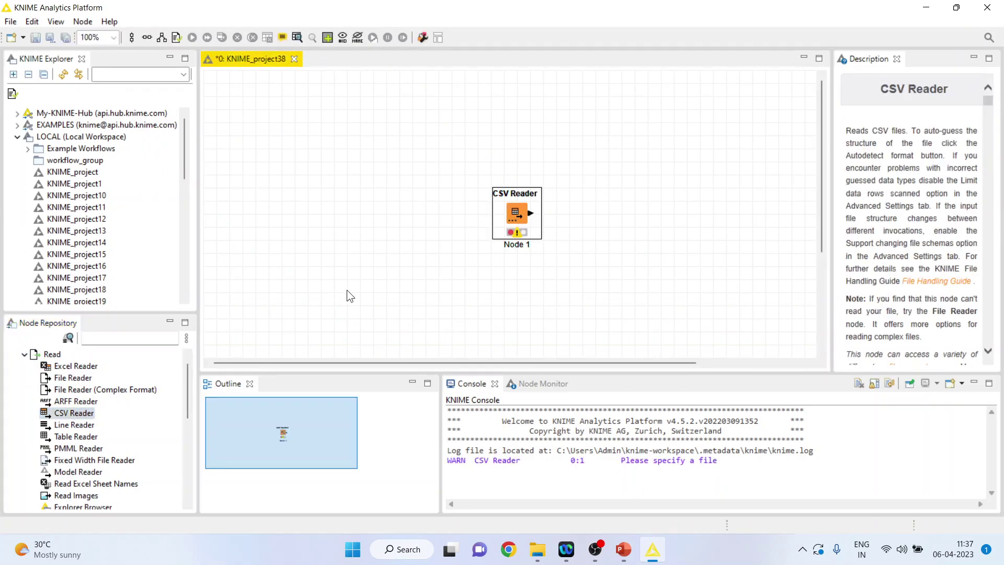
{"action": "left_click_drag", "start_coordinate": [522, 219], "coordinate": [285, 178]}
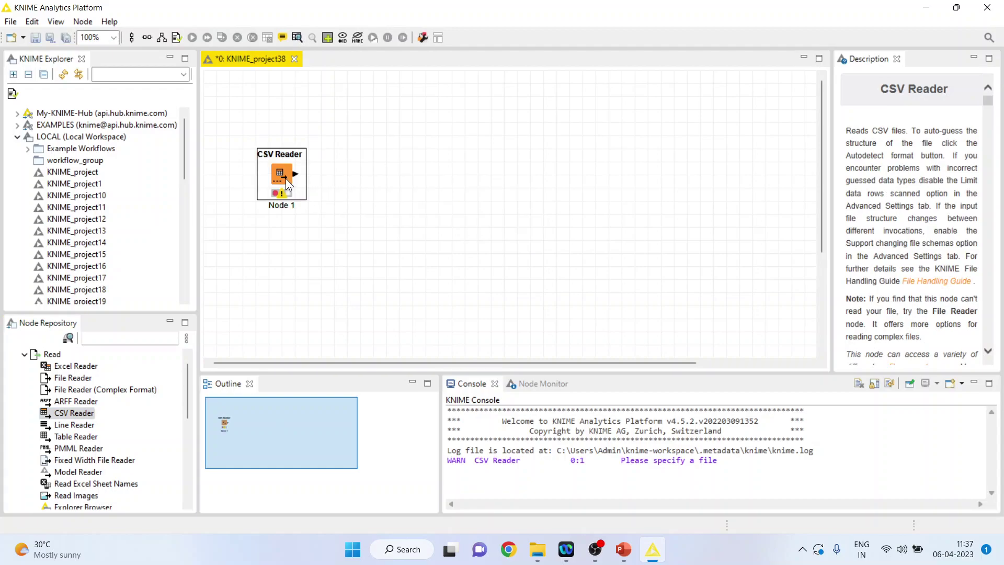
Configure the CSV Reader to read D:\Research Methodology\Predictive Analytics\Knime\Data\heart1.csv and execute the node.
{"action": "double_click", "coordinate": [286, 178]}
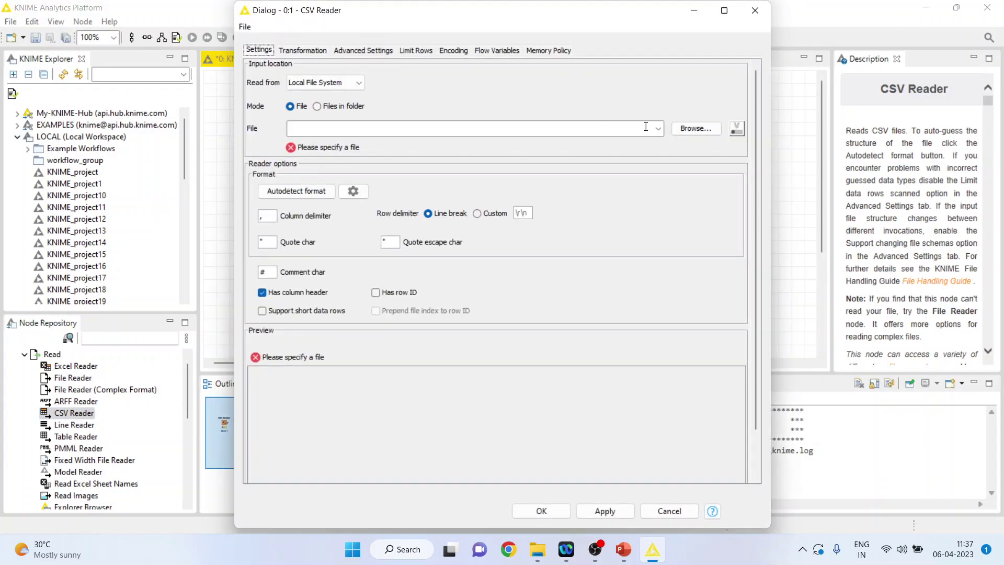
{"action": "left_click", "coordinate": [695, 129]}
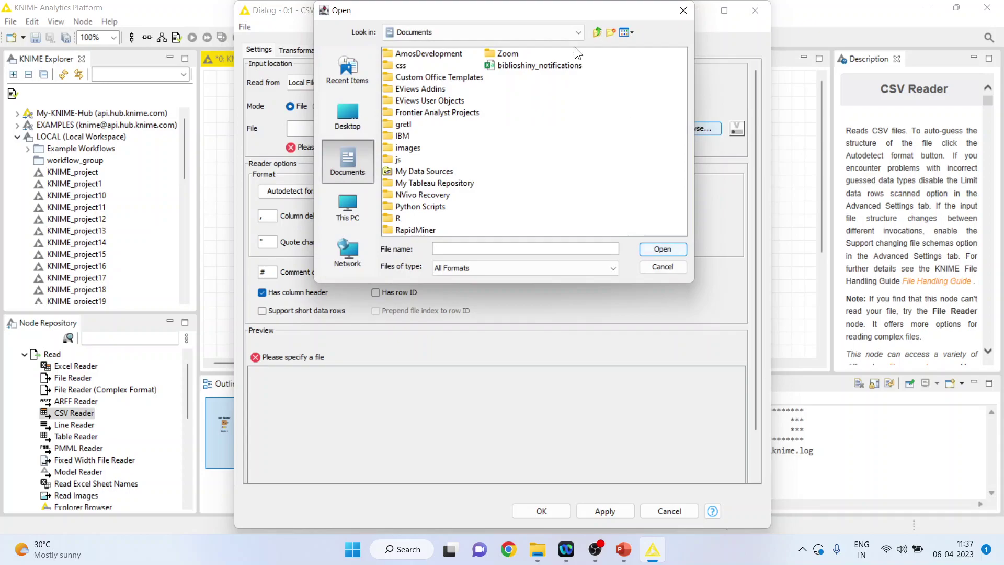
{"action": "left_click", "coordinate": [578, 32]}
{"action": "left_click", "coordinate": [507, 58]}
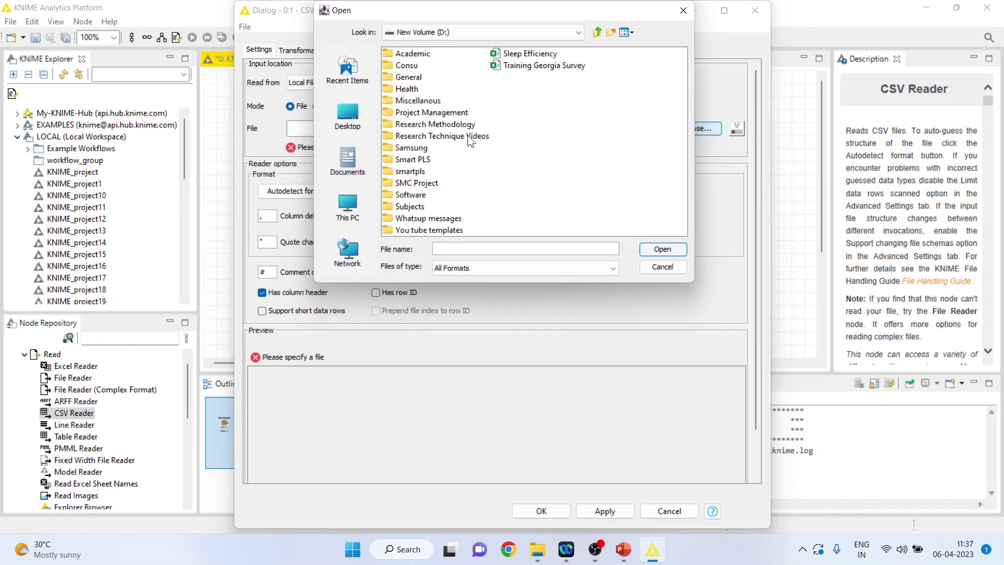
{"action": "double_click", "coordinate": [440, 127]}
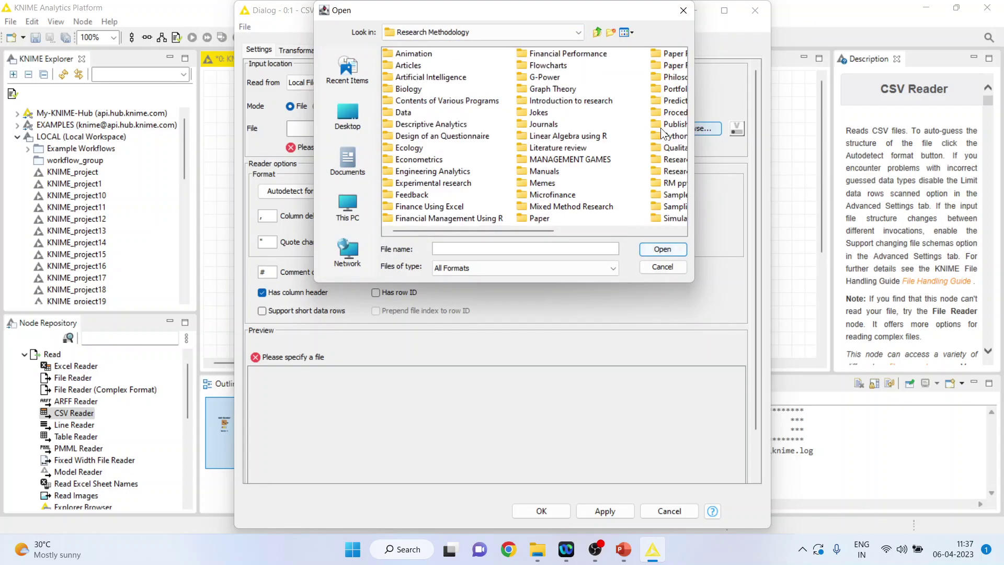
{"action": "double_click", "coordinate": [659, 102]}
{"action": "double_click", "coordinate": [415, 206]}
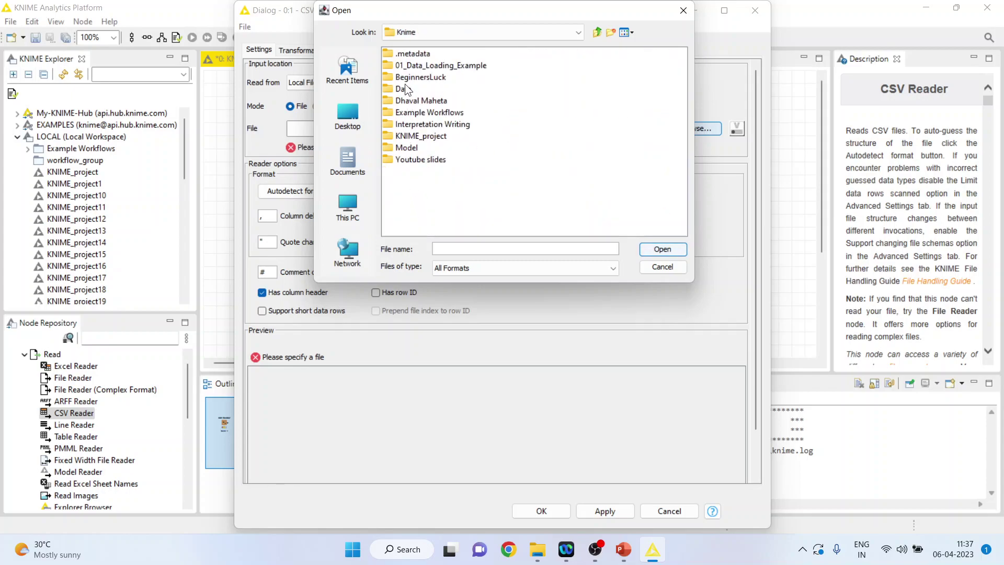
{"action": "double_click", "coordinate": [404, 89]}
{"action": "left_click", "coordinate": [410, 65]}
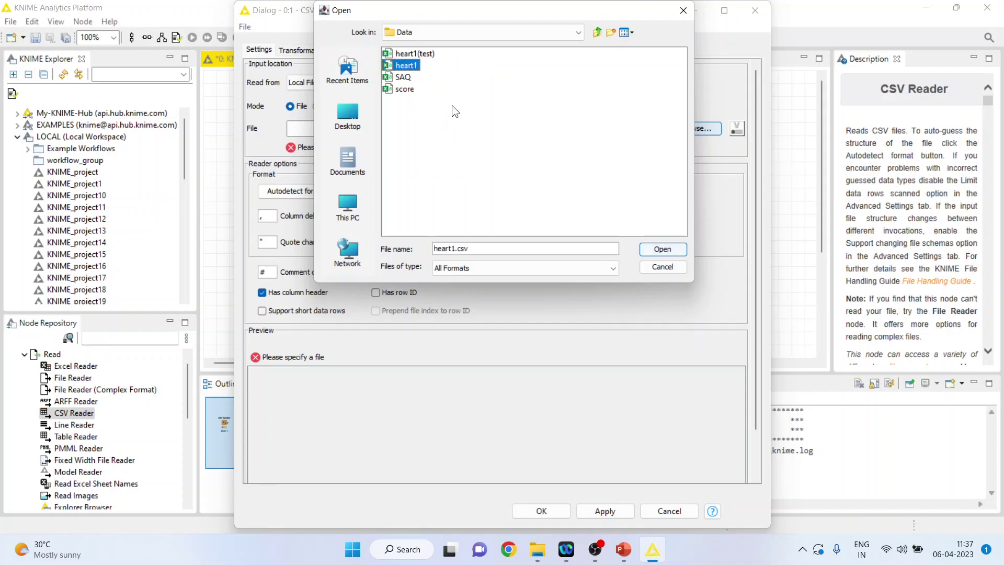
{"action": "left_click", "coordinate": [665, 248]}
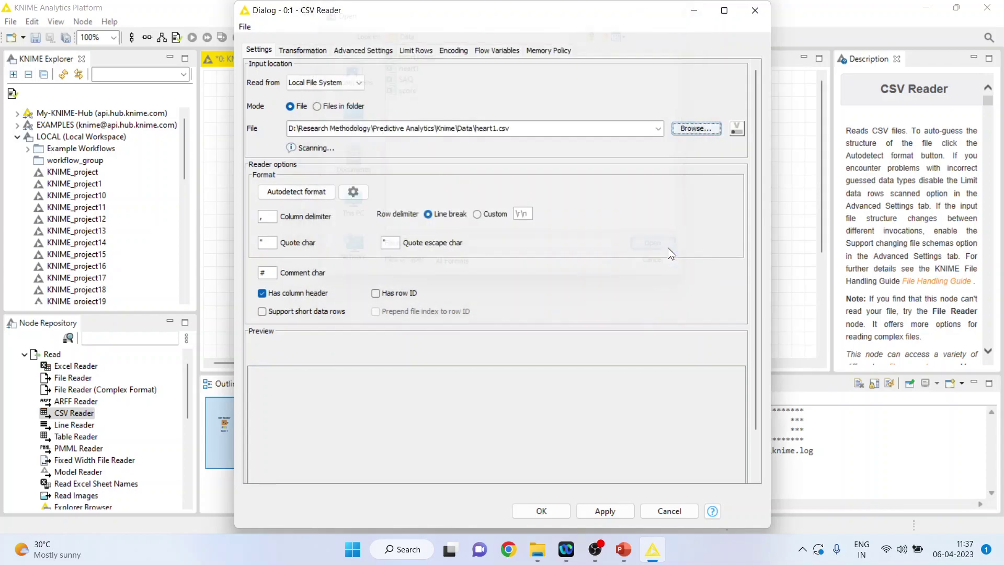
{"action": "left_click", "coordinate": [554, 510]}
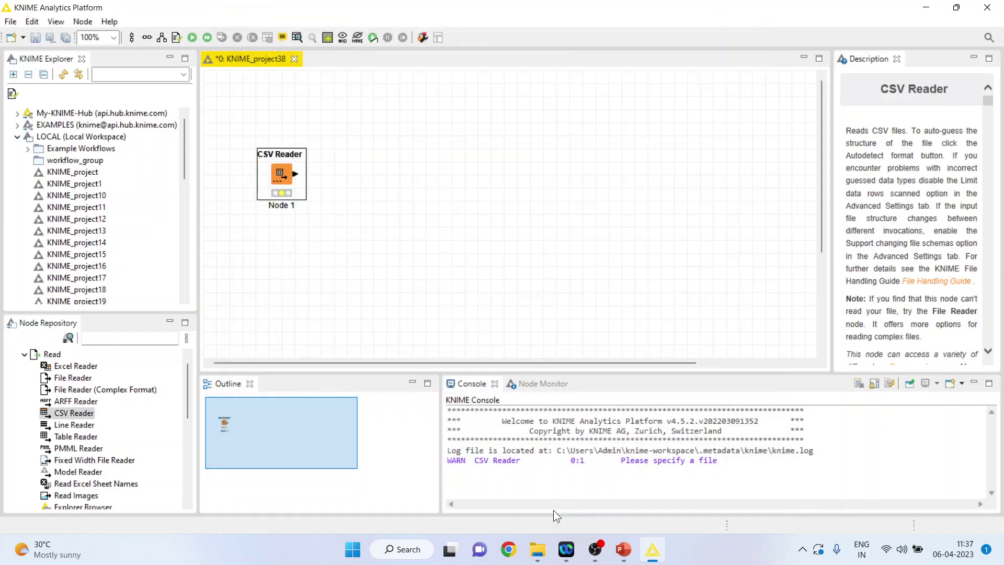
{"action": "right_click", "coordinate": [286, 174]}
{"action": "left_click", "coordinate": [318, 193]}
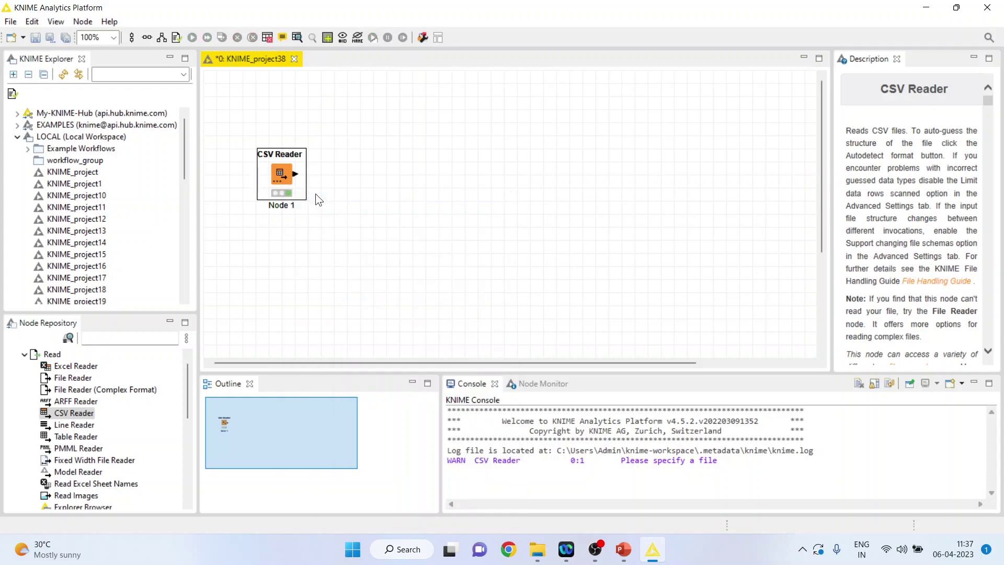
Examine the CSV Reader's output table, especially the Age, RestingBP, Cholesterol, MaxHR, ExerciseAngina and HeartDisease columns.
{"action": "right_click", "coordinate": [282, 174]}
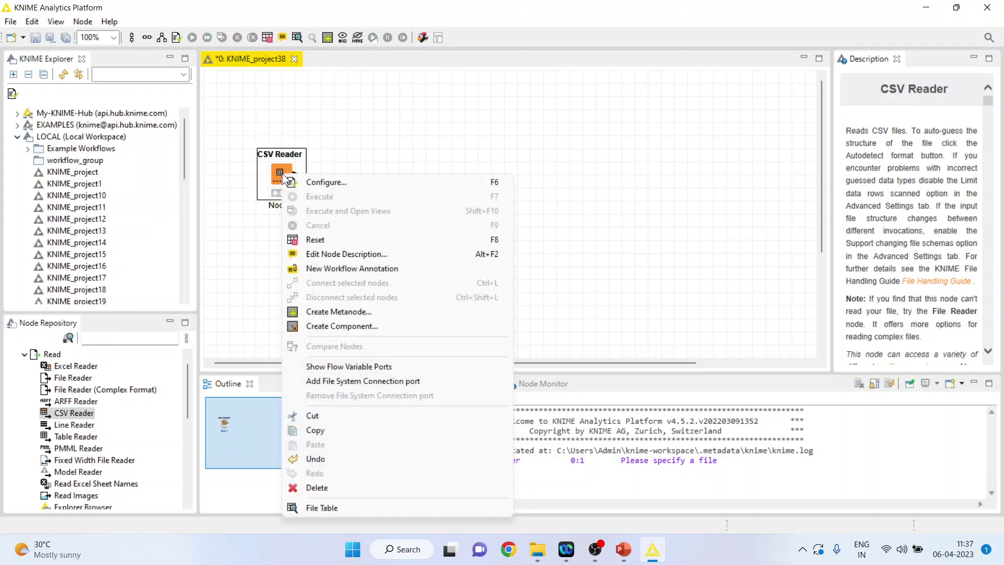
{"action": "left_click", "coordinate": [343, 506]}
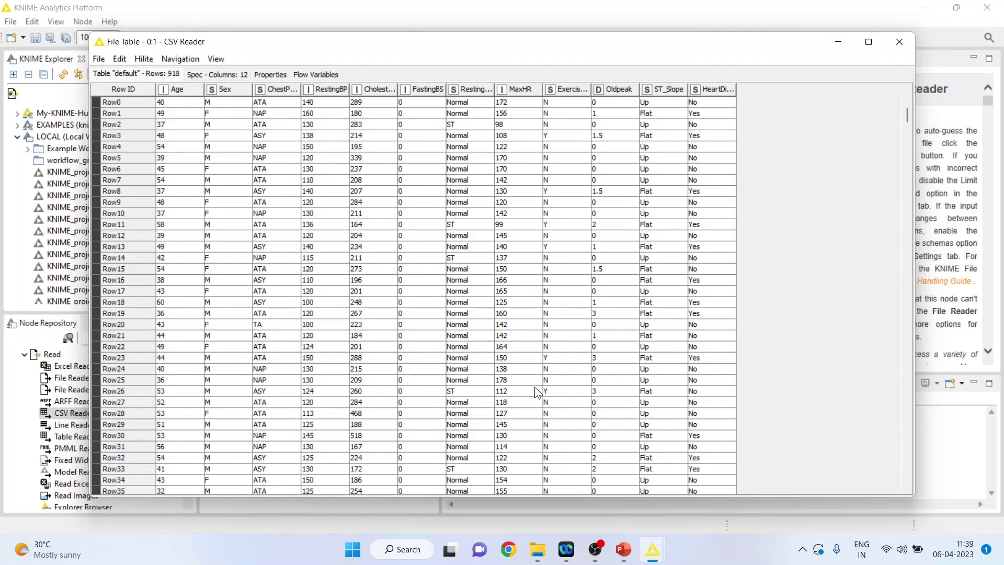
{"action": "left_click", "coordinate": [184, 94]}
{"action": "left_click", "coordinate": [236, 90]}
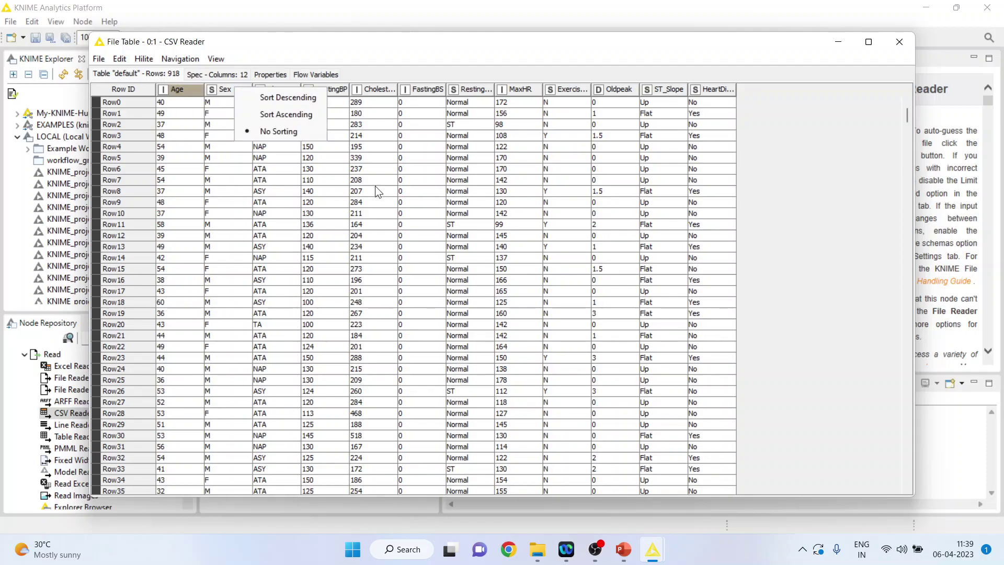
{"action": "key", "text": "Escape"}
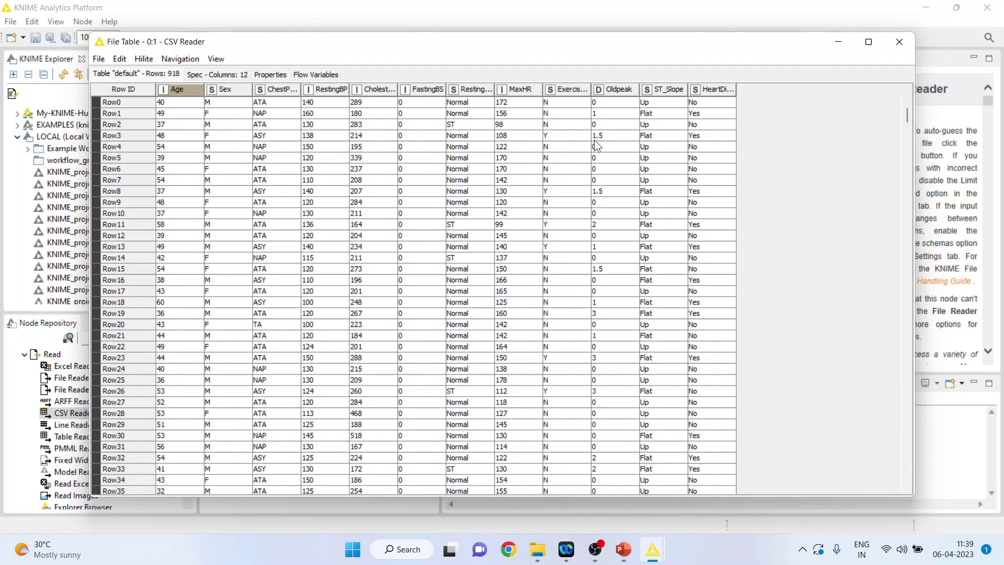
{"action": "left_click_drag", "start_coordinate": [590, 84], "coordinate": [633, 85]}
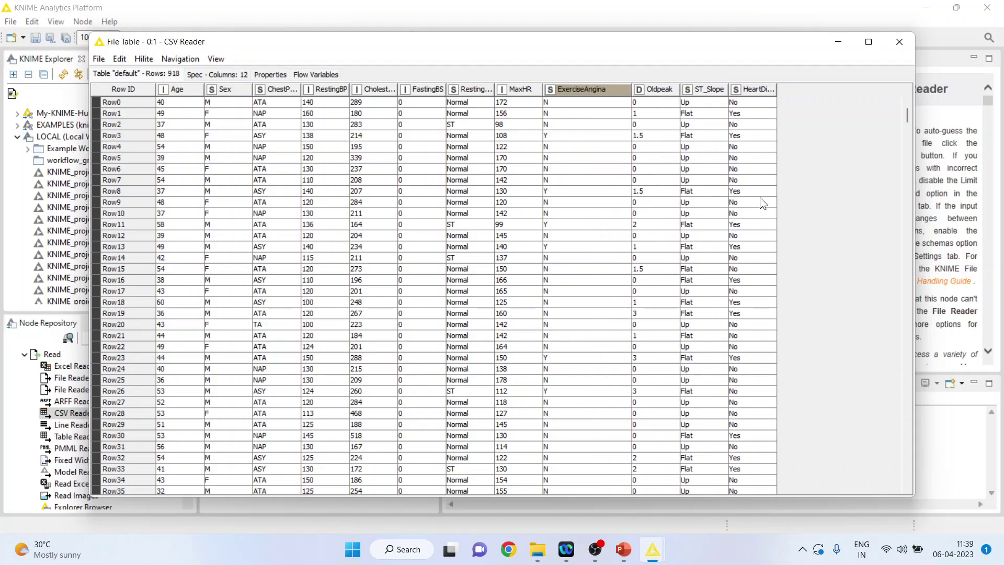
{"action": "left_click_drag", "start_coordinate": [756, 137], "coordinate": [761, 318]}
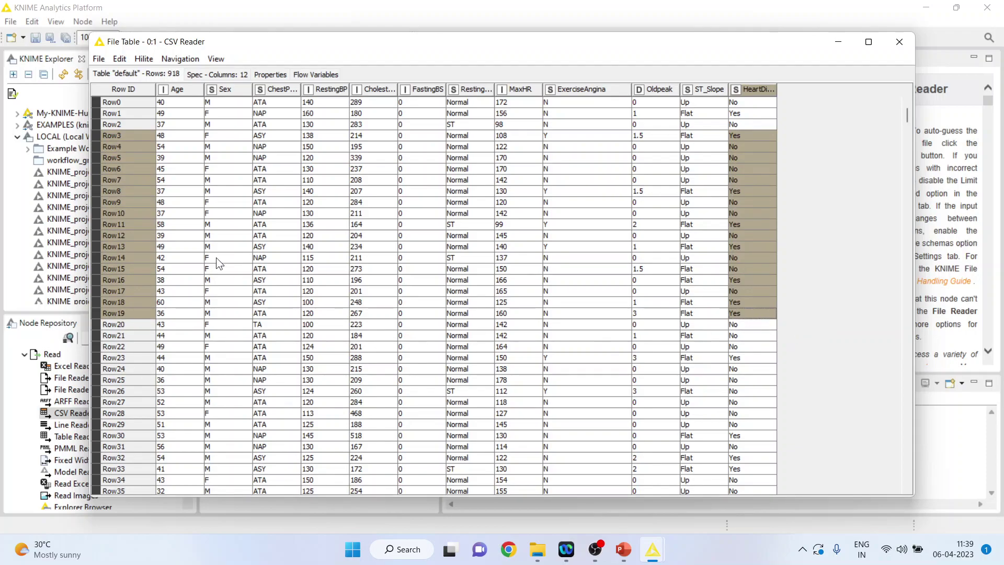
{"action": "left_click_drag", "start_coordinate": [168, 161], "coordinate": [190, 311]}
{"action": "left_click_drag", "start_coordinate": [320, 138], "coordinate": [328, 335]}
{"action": "left_click_drag", "start_coordinate": [506, 156], "coordinate": [510, 346]}
{"action": "left_click_drag", "start_coordinate": [372, 151], "coordinate": [374, 334]}
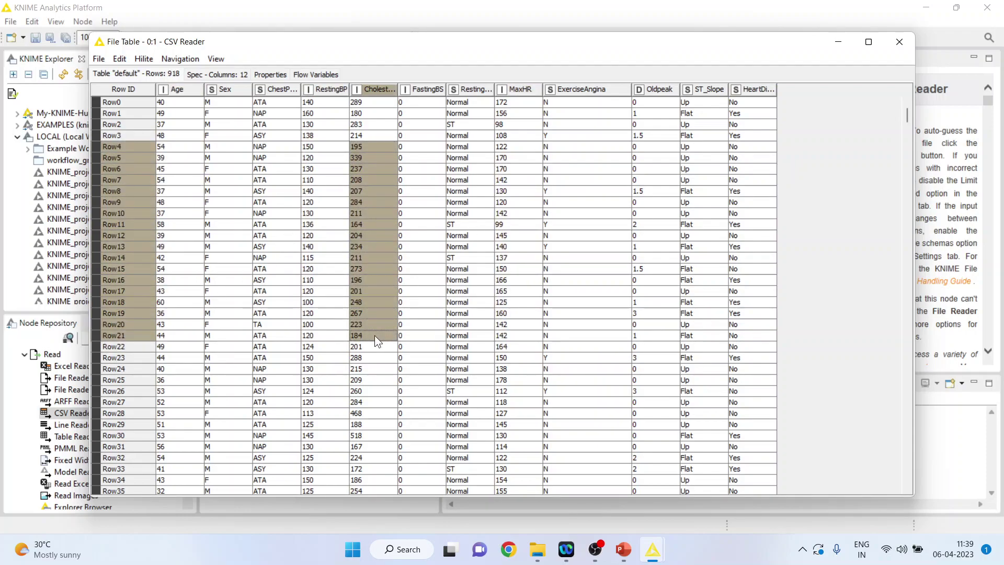
{"action": "left_click", "coordinate": [897, 41]}
Find the Column Filter node in the repository and add it to the workflow, connected to the CSV Reader's output.
{"action": "left_click", "coordinate": [104, 335]}
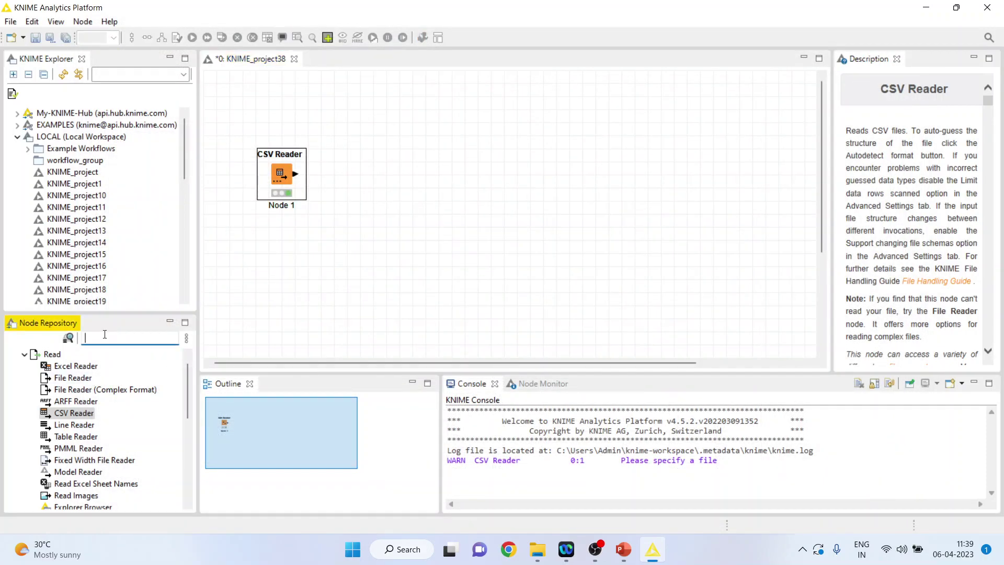
{"action": "type", "text": "colu"}
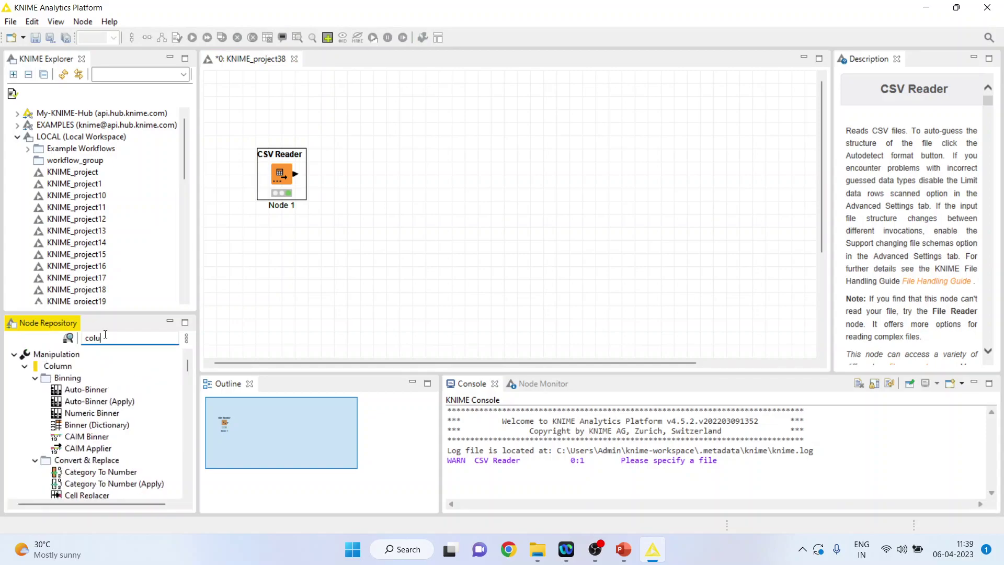
{"action": "type", "text": "mn filter"}
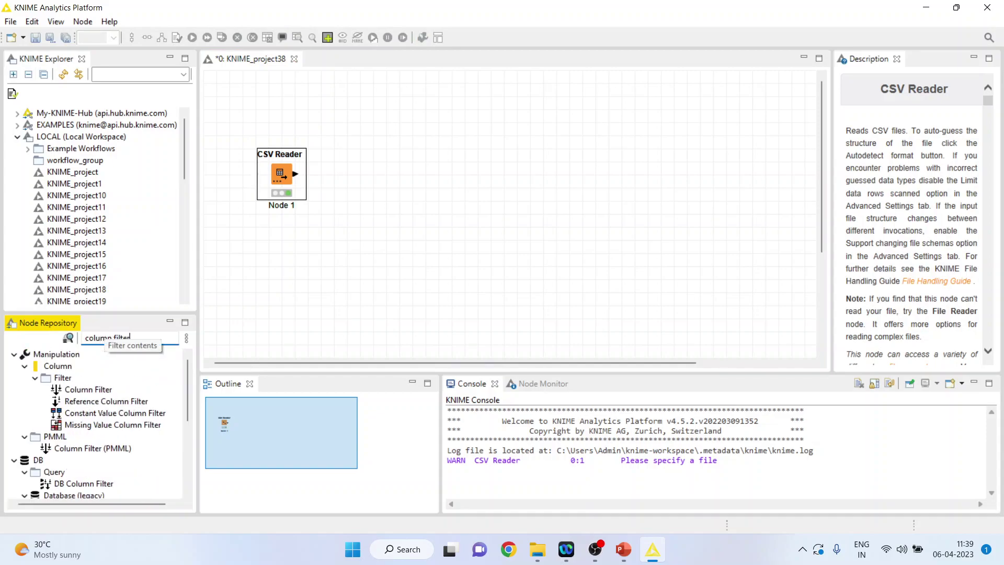
{"action": "double_click", "coordinate": [89, 389]}
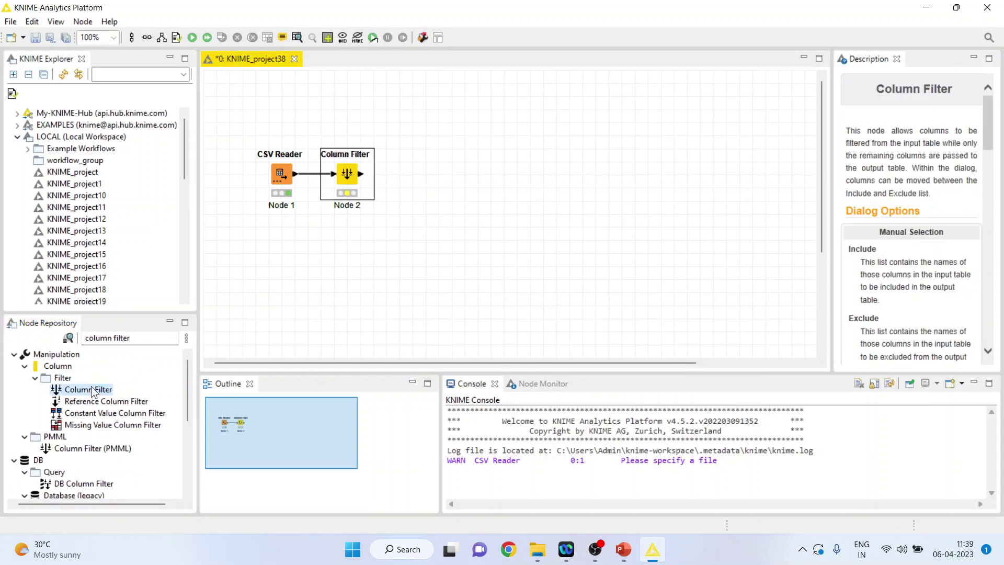
Open the Column Filter's configuration and move all columns to the excluded set.
{"action": "right_click", "coordinate": [350, 178]}
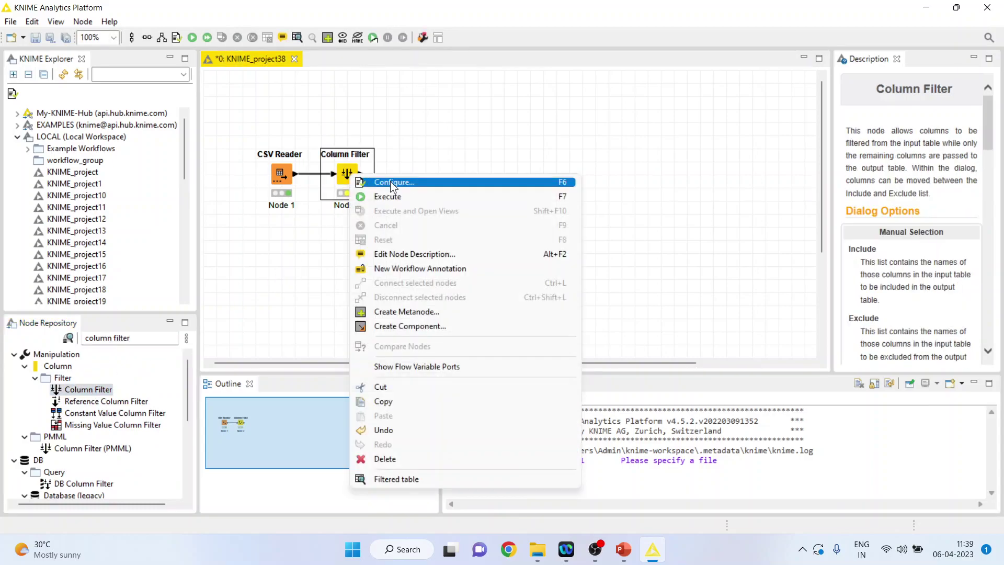
{"action": "left_click", "coordinate": [390, 181]}
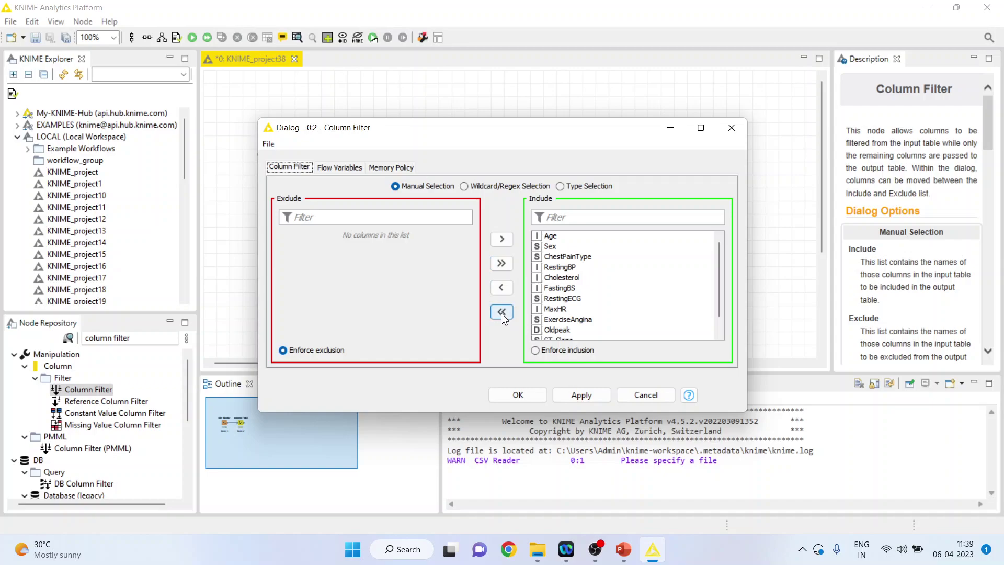
{"action": "left_click", "coordinate": [501, 313]}
Include only the Age, RestingBP, Cholesterol, MaxHR and HeartDisease columns in the Column Filter and execute the node.
{"action": "left_click", "coordinate": [300, 235]}
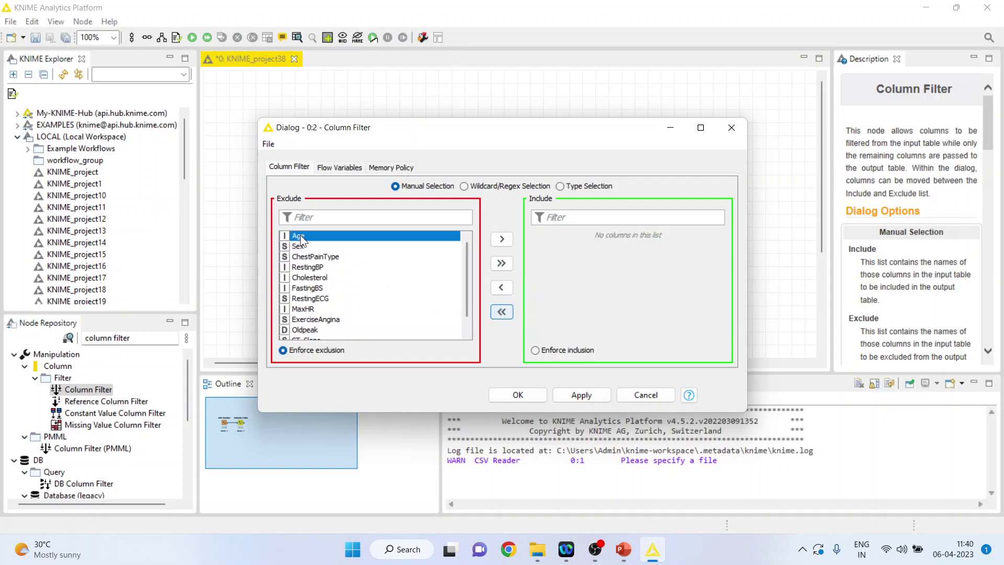
{"action": "left_click", "coordinate": [501, 239]}
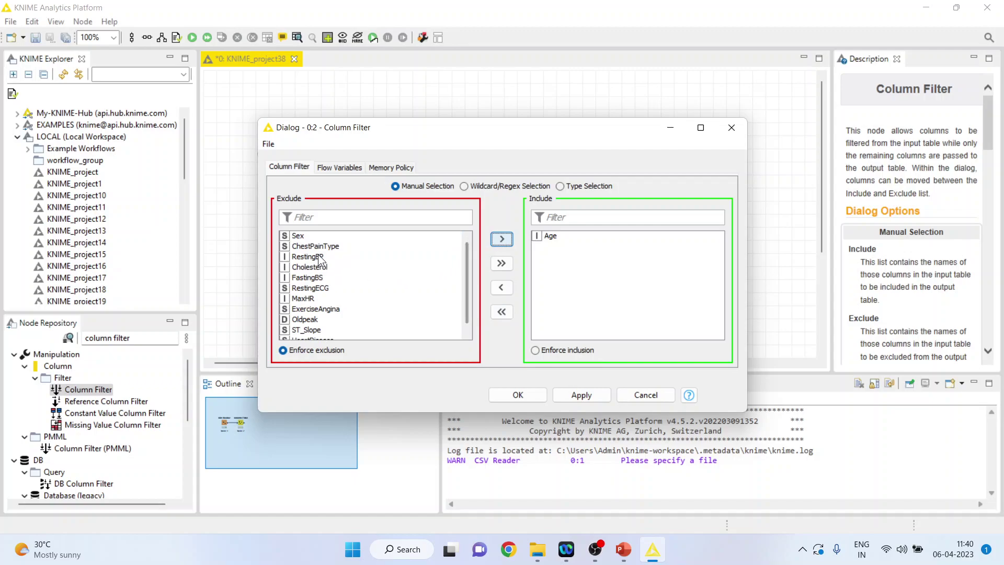
{"action": "left_click", "coordinate": [318, 256]}
{"action": "left_click", "coordinate": [501, 240]}
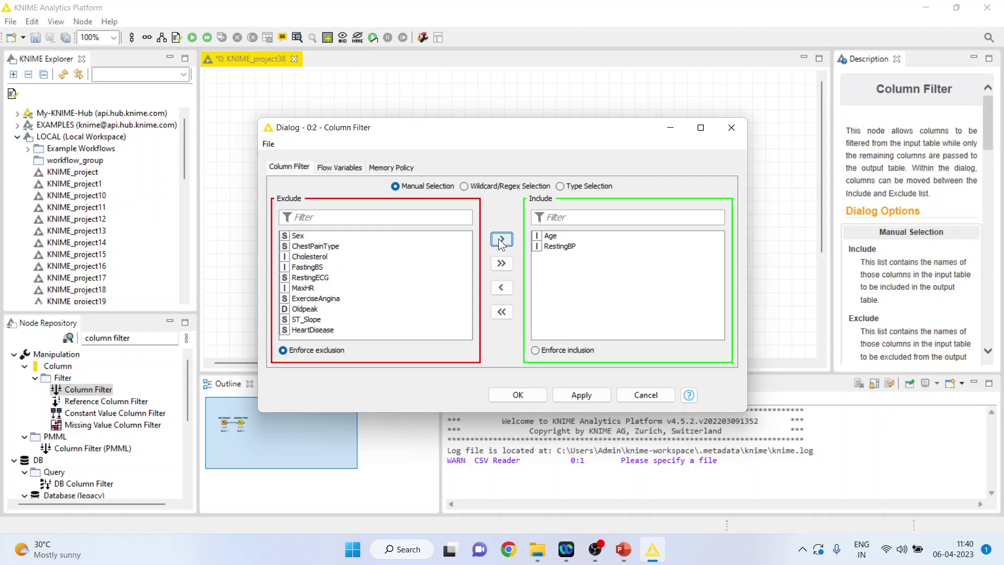
{"action": "left_click", "coordinate": [312, 257]}
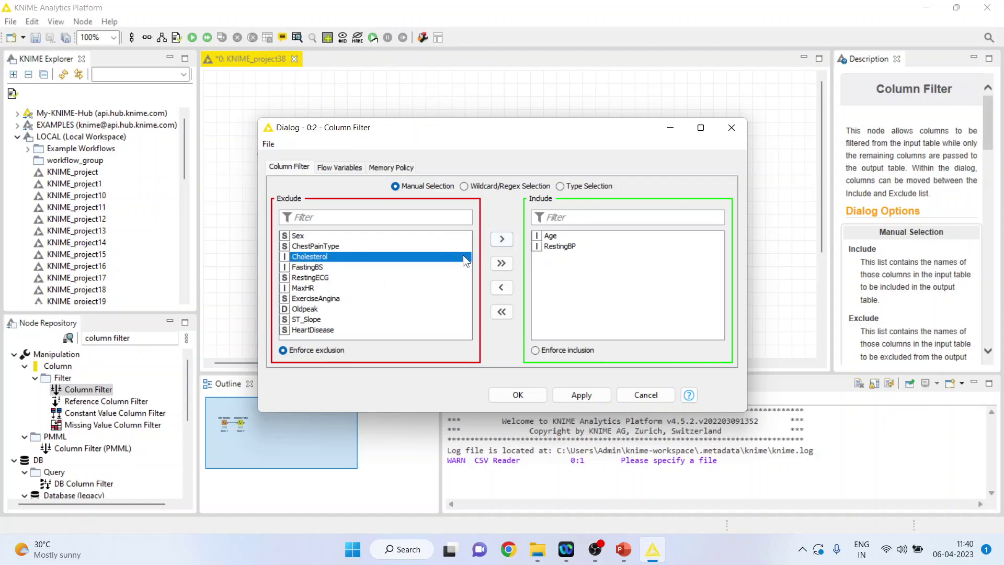
{"action": "left_click", "coordinate": [501, 240]}
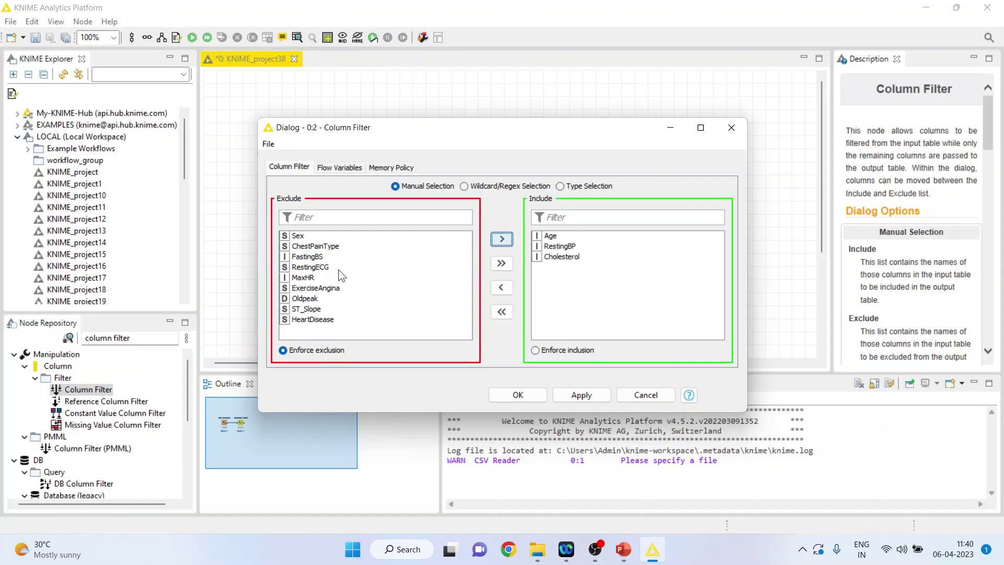
{"action": "left_click", "coordinate": [310, 278]}
{"action": "left_click", "coordinate": [502, 240]}
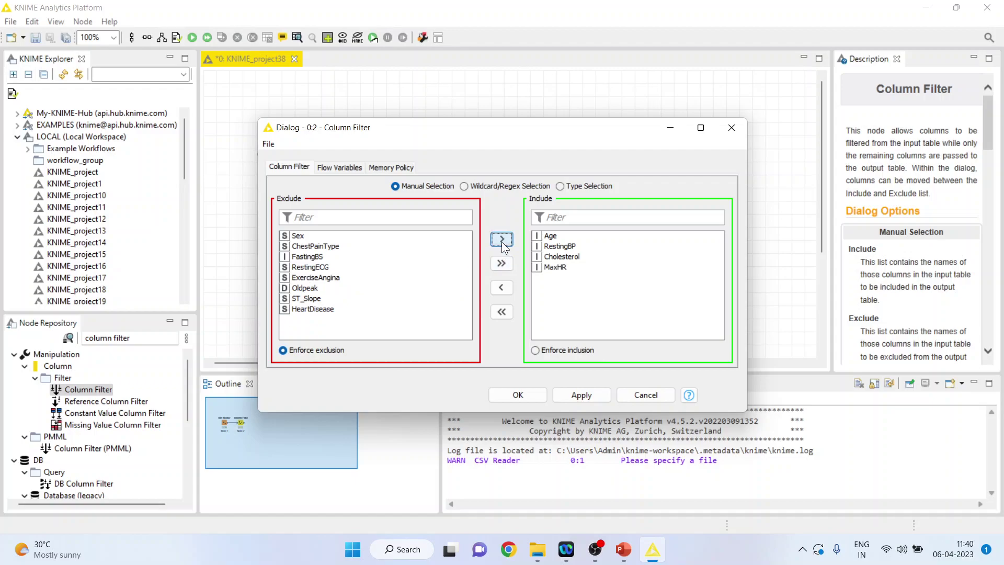
{"action": "left_click", "coordinate": [300, 310]}
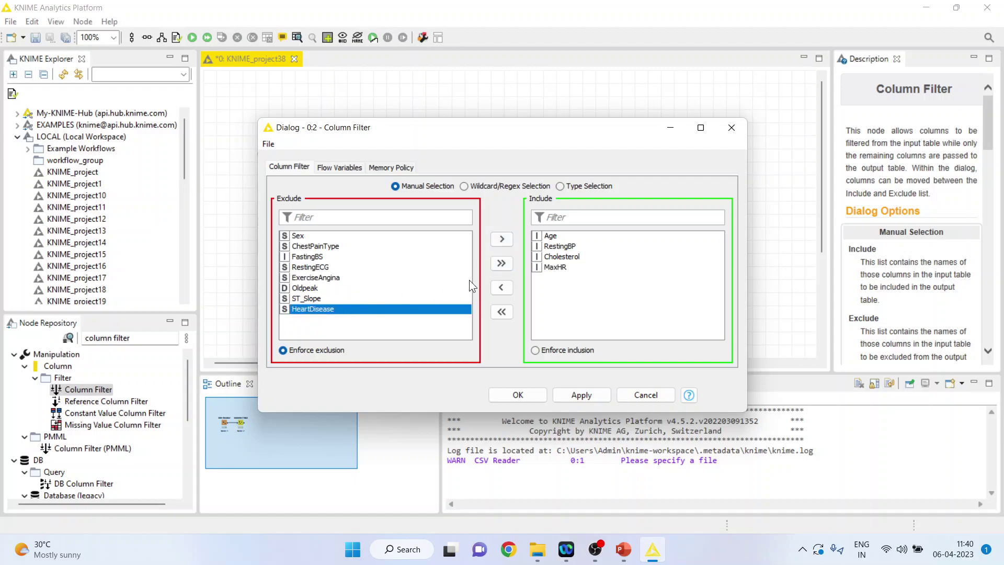
{"action": "left_click", "coordinate": [502, 240]}
{"action": "left_click", "coordinate": [526, 391]}
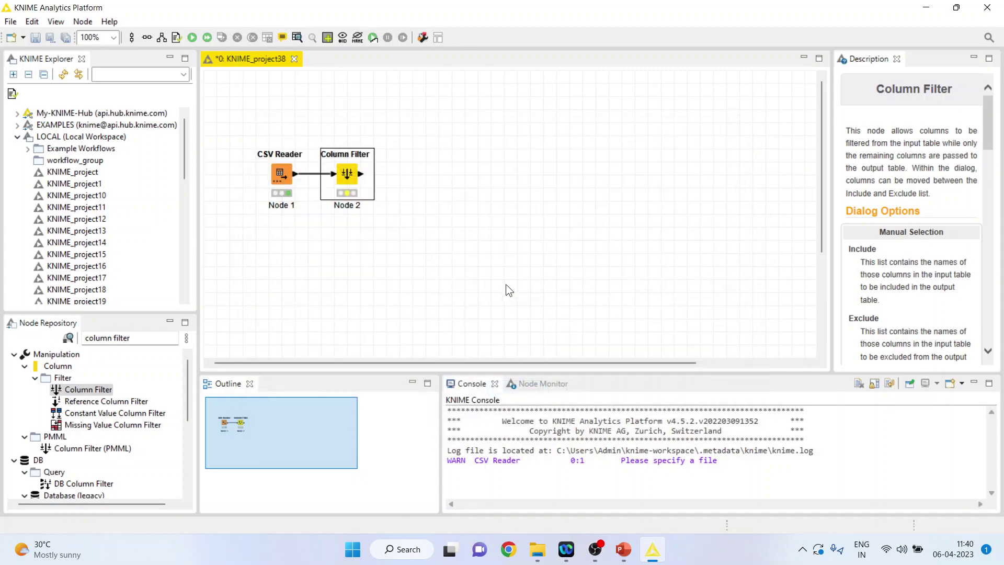
{"action": "right_click", "coordinate": [347, 178]}
{"action": "left_click", "coordinate": [390, 202]}
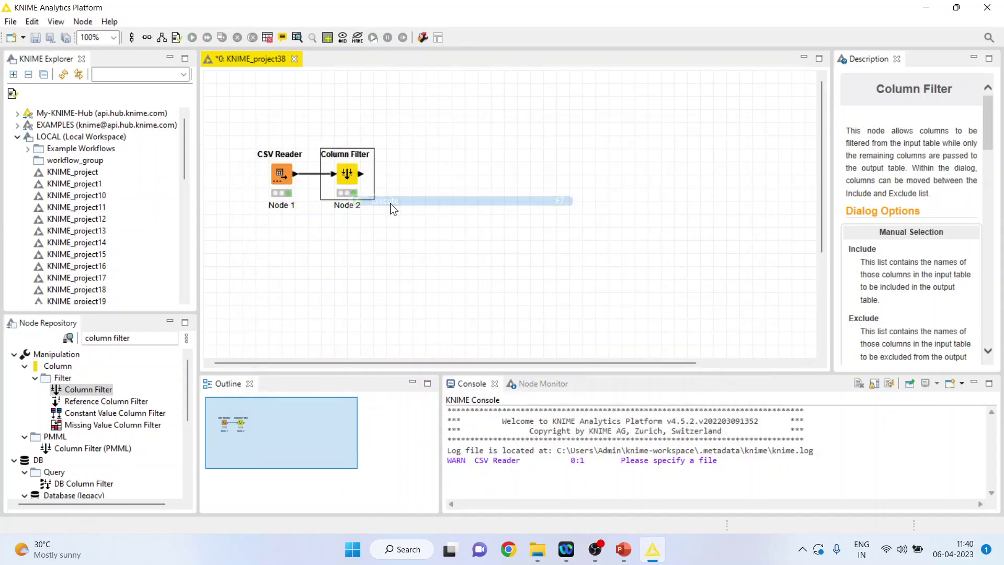
Examine the Column Filter's filtered output table and close it.
{"action": "right_click", "coordinate": [351, 178]}
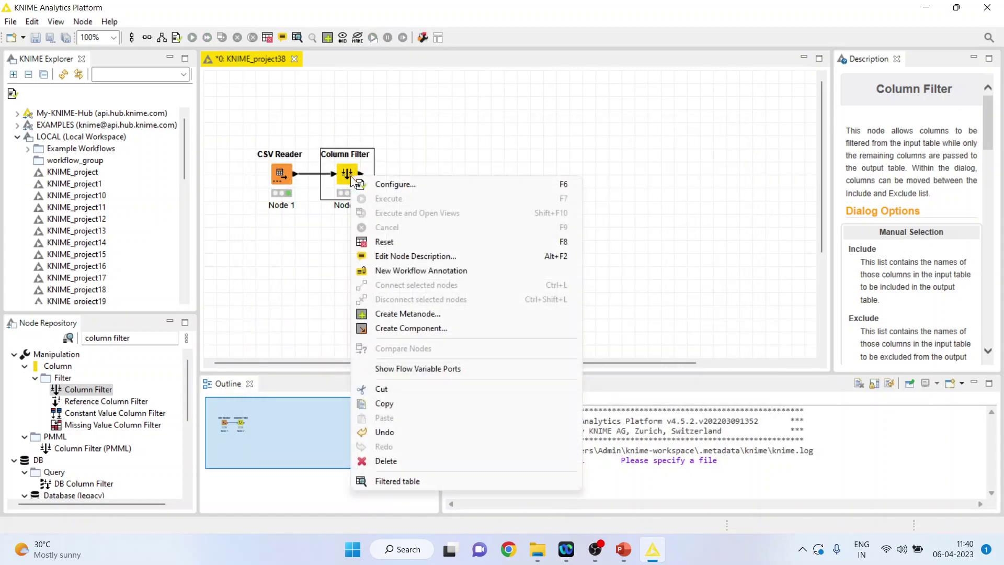
{"action": "left_click", "coordinate": [435, 484]}
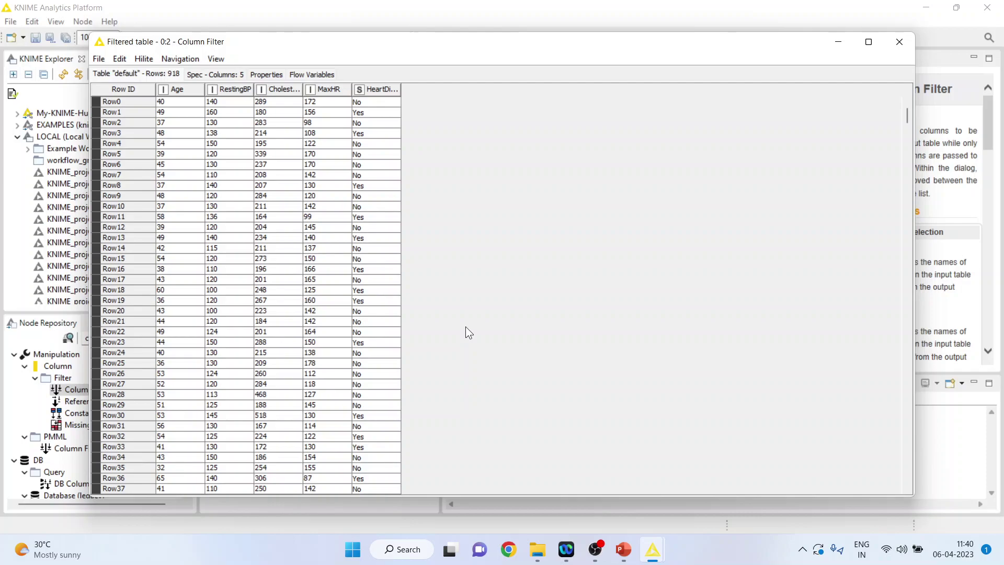
{"action": "left_click", "coordinate": [899, 42]}
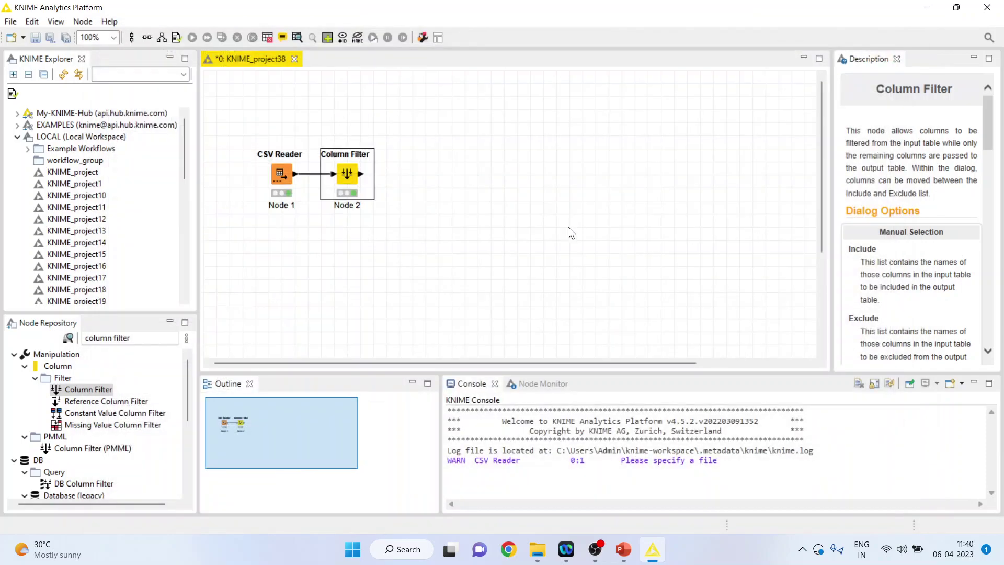
Find the Color Manager node in the repository and add it to the workflow, connected to the Column Filter's output.
{"action": "left_click", "coordinate": [151, 337]}
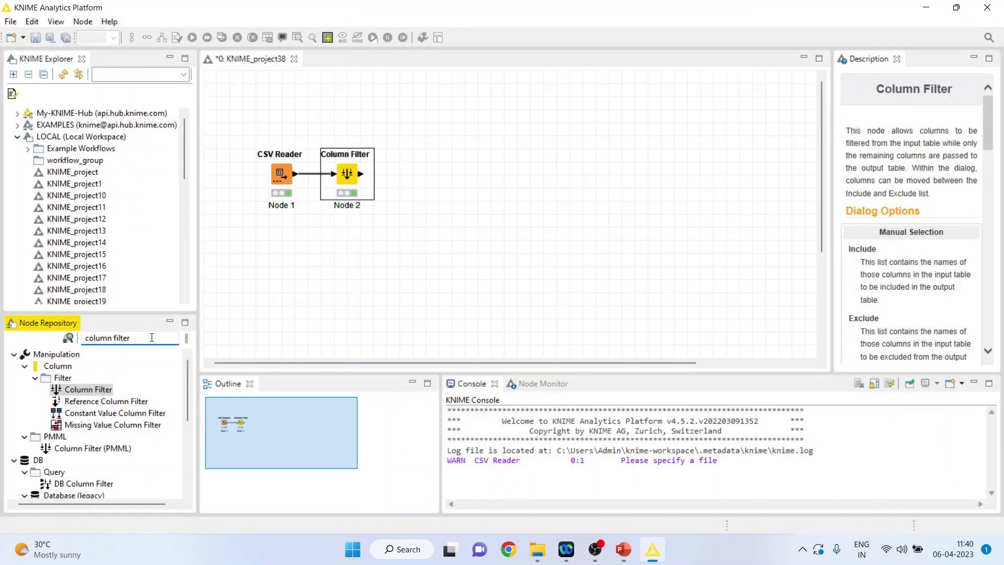
{"action": "key", "text": "BackSpace"}
{"action": "key", "text": "BackSpace"}
{"action": "key", "text": "BackSpace"}
{"action": "key", "text": "BackSpace"}
{"action": "key", "text": "BackSpace"}
{"action": "key", "text": "BackSpace"}
{"action": "key", "text": "BackSpace"}
{"action": "key", "text": "BackSpace"}
{"action": "key", "text": "BackSpace"}
{"action": "key", "text": "BackSpace"}
{"action": "type", "text": "or manager"}
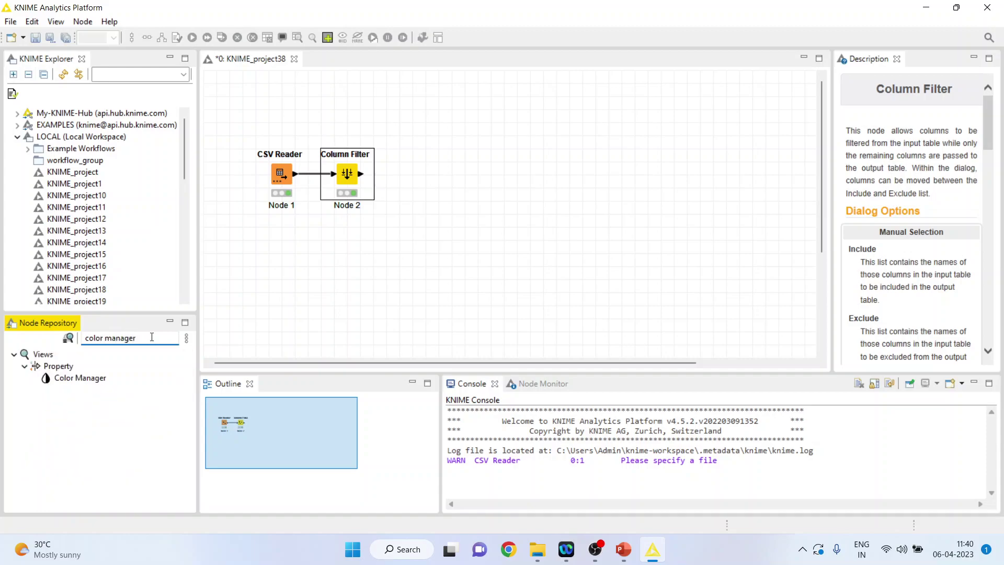
{"action": "double_click", "coordinate": [89, 378]}
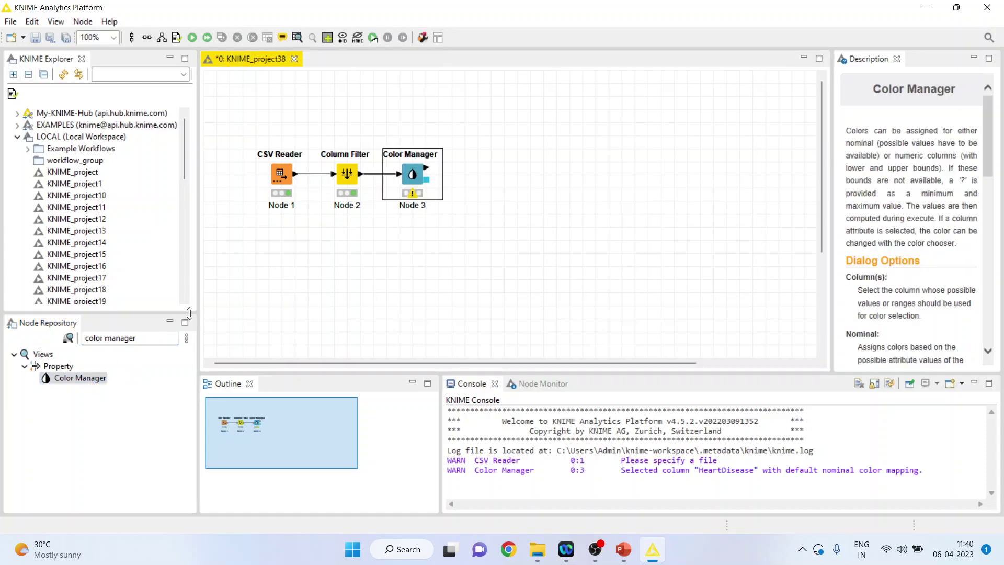
Configure the Color Manager to color HeartDisease nominally, with No green and Yes red from Set 1, and execute the node.
{"action": "right_click", "coordinate": [413, 177]}
{"action": "left_click", "coordinate": [452, 186]}
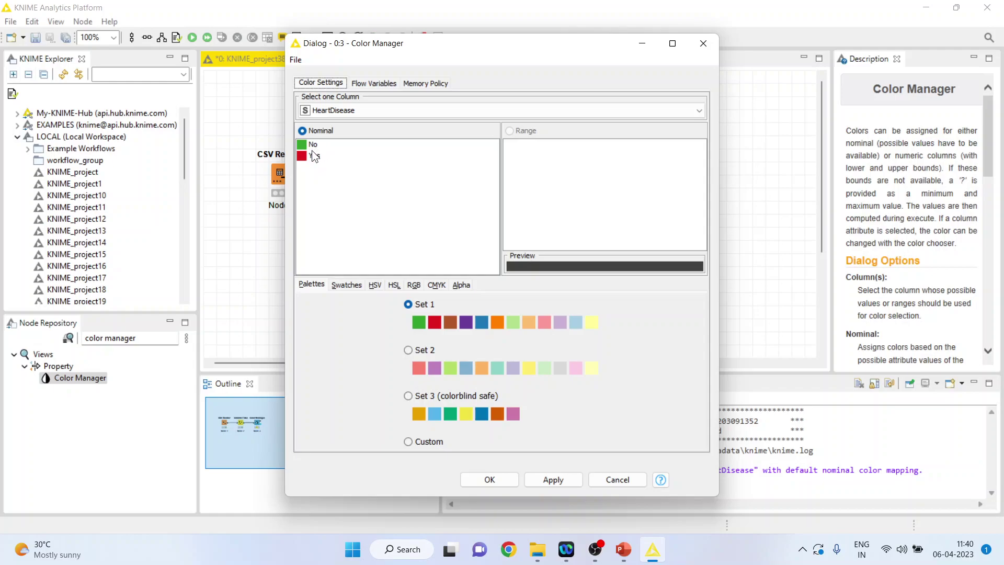
{"action": "left_click", "coordinate": [480, 480]}
{"action": "right_click", "coordinate": [414, 180]}
{"action": "left_click", "coordinate": [447, 200]}
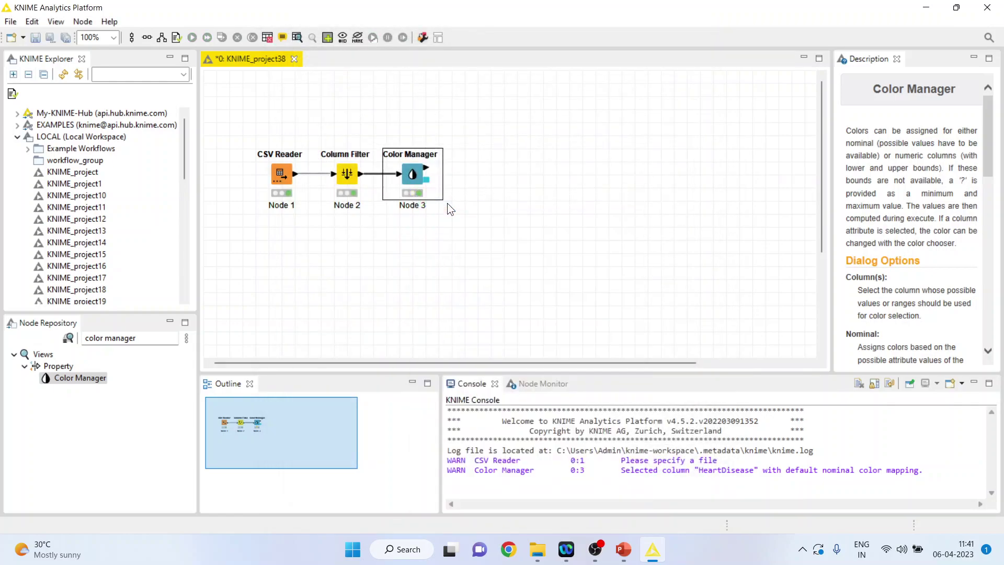
Find the Partitioning node in the repository and add it to the workflow, connected to the Color Manager's table output.
{"action": "left_click", "coordinate": [157, 334]}
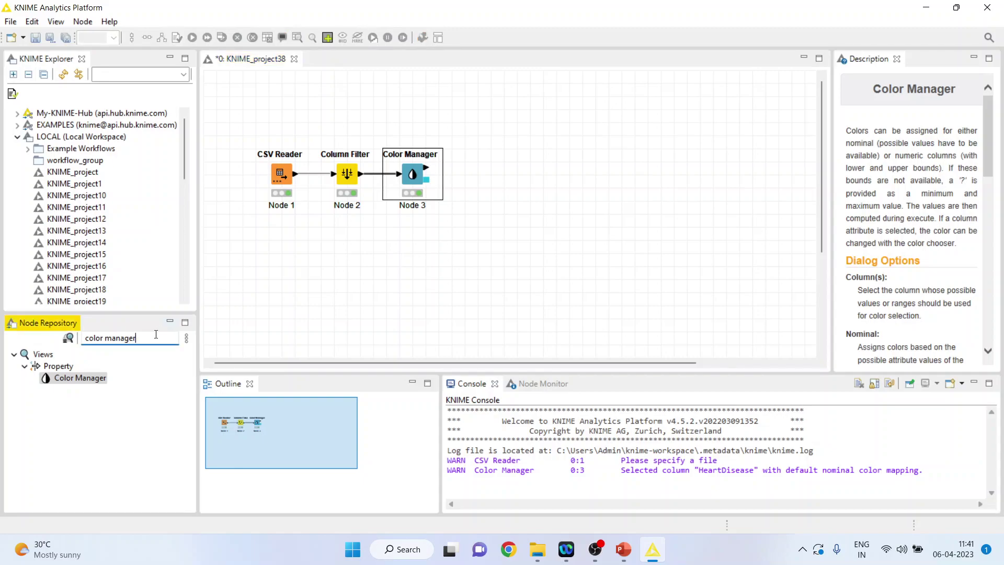
{"action": "key", "text": "BackSpace"}
{"action": "key", "text": "BackSpace"}
{"action": "key", "text": "BackSpace"}
{"action": "key", "text": "BackSpace"}
{"action": "key", "text": "BackSpace"}
{"action": "key", "text": "BackSpace"}
{"action": "key", "text": "BackSpace"}
{"action": "key", "text": "BackSpace"}
{"action": "key", "text": "BackSpace"}
{"action": "key", "text": "BackSpace"}
{"action": "key", "text": "BackSpace"}
{"action": "key", "text": "BackSpace"}
{"action": "type", "text": "par"}
{"action": "type", "text": "tti"}
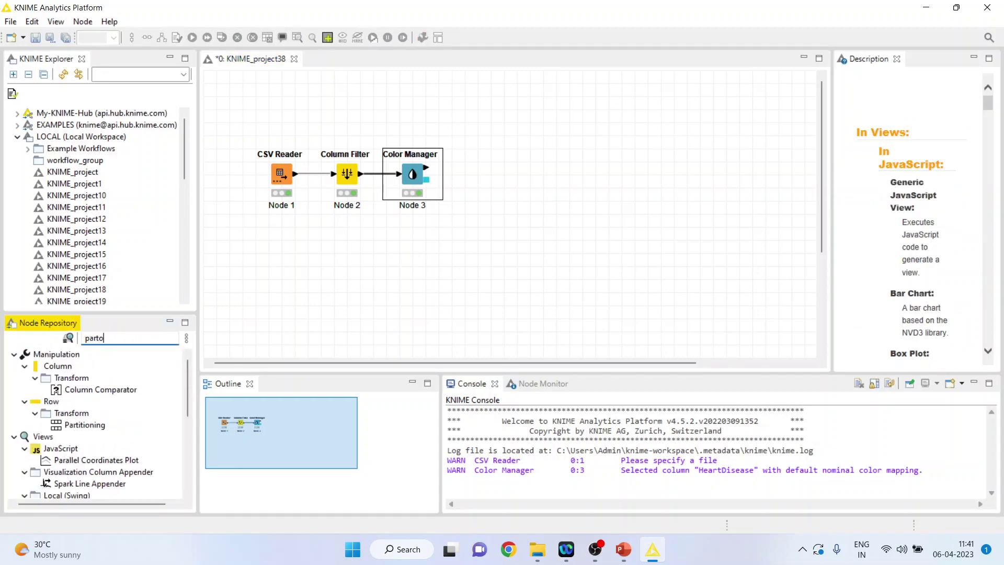
{"action": "key", "text": "BackSpace"}
{"action": "key", "text": "BackSpace"}
{"action": "type", "text": "iti"}
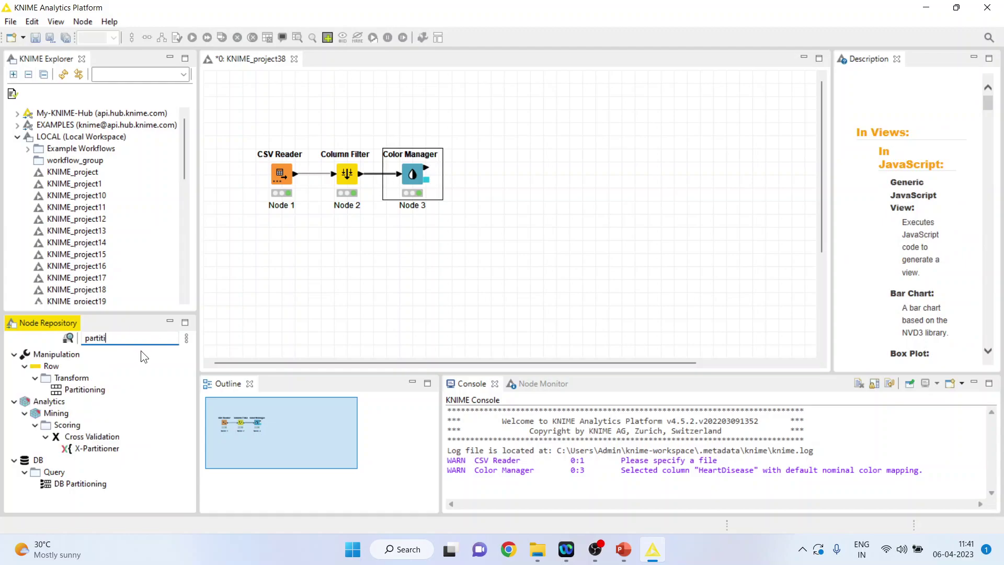
{"action": "double_click", "coordinate": [92, 388]}
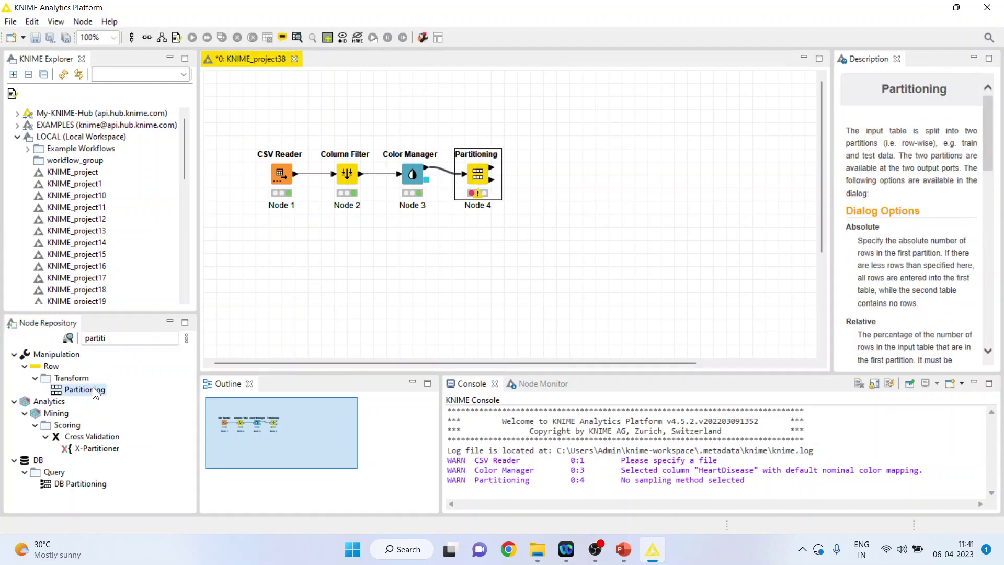
Configure Partitioning with a relative first partition of 80% and stratified sampling on HeartDisease, and execute the node.
{"action": "right_click", "coordinate": [477, 181]}
{"action": "left_click", "coordinate": [509, 180]}
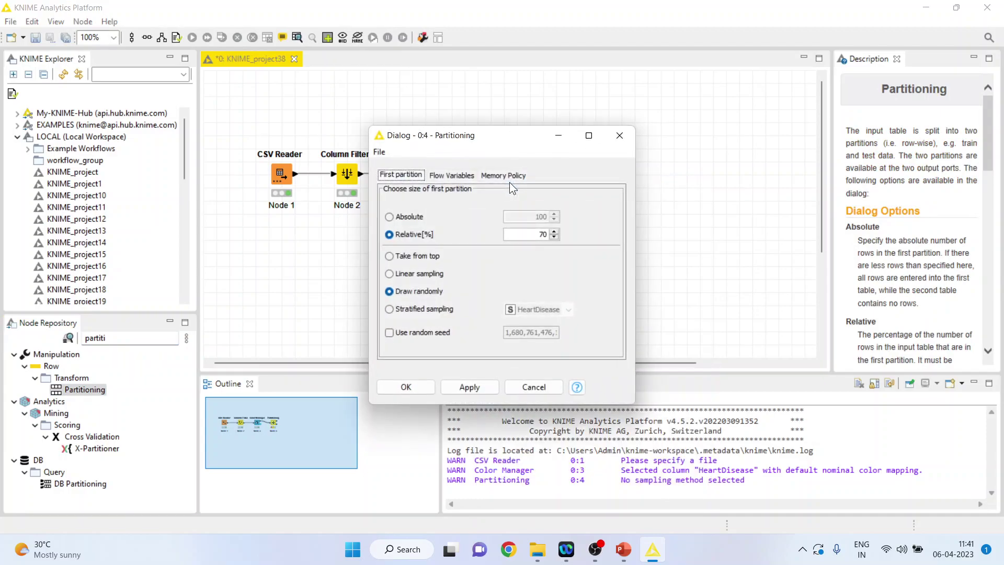
{"action": "left_click", "coordinate": [388, 311]}
{"action": "left_click", "coordinate": [554, 231]}
{"action": "left_click", "coordinate": [554, 231]}
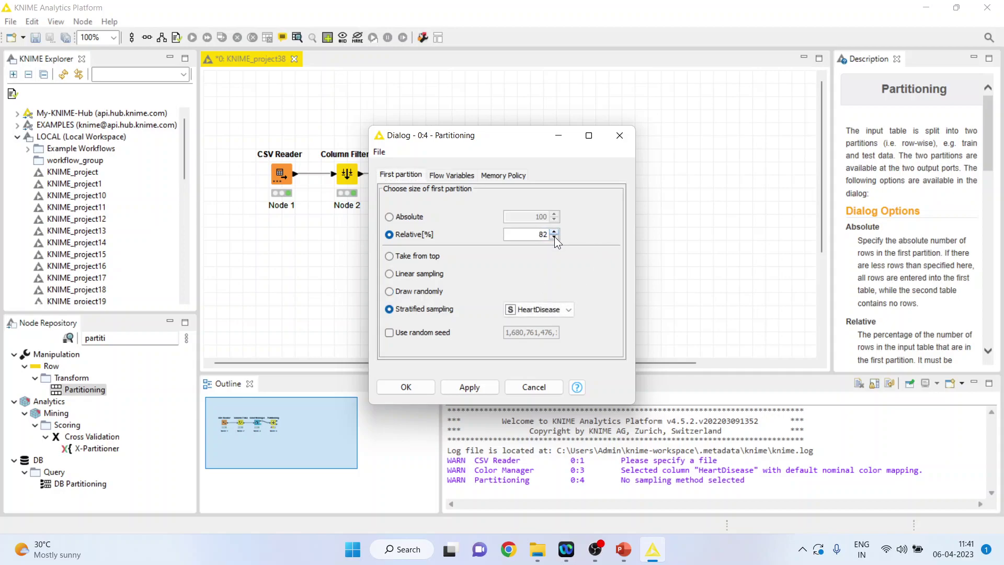
{"action": "left_click", "coordinate": [421, 385]}
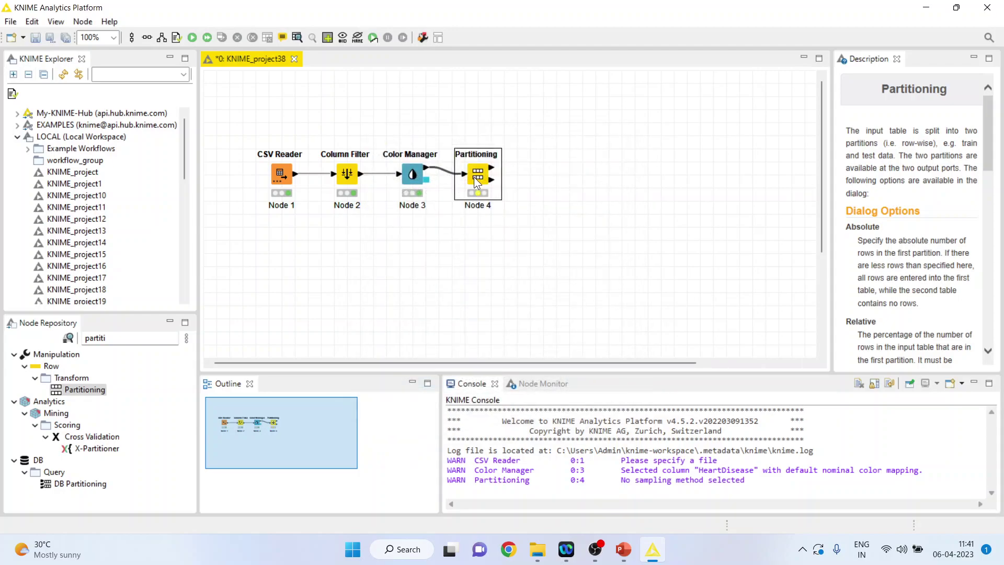
{"action": "right_click", "coordinate": [474, 177]}
{"action": "left_click", "coordinate": [519, 199]}
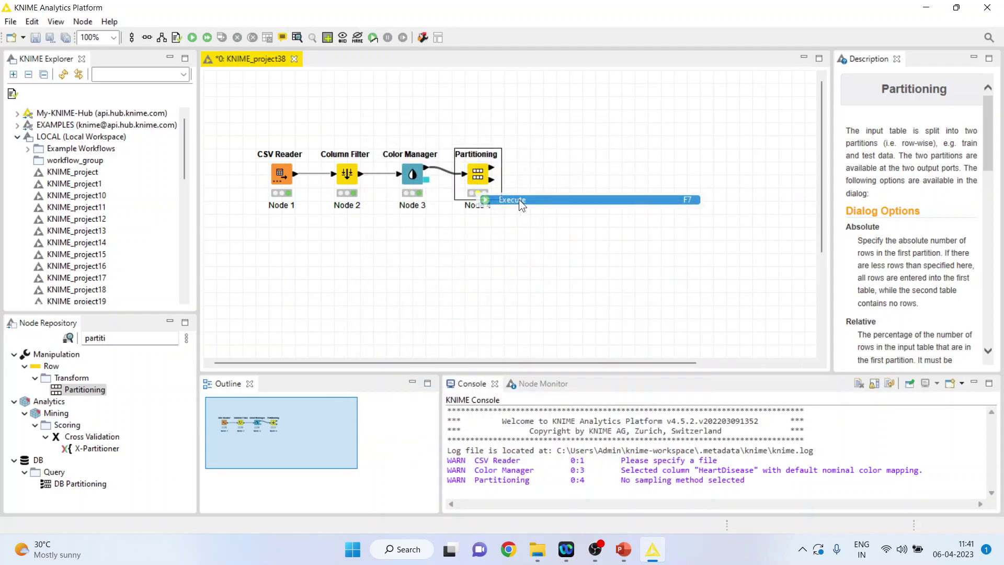
Examine the table of the Partitioning node's first partition and close it.
{"action": "right_click", "coordinate": [471, 177]}
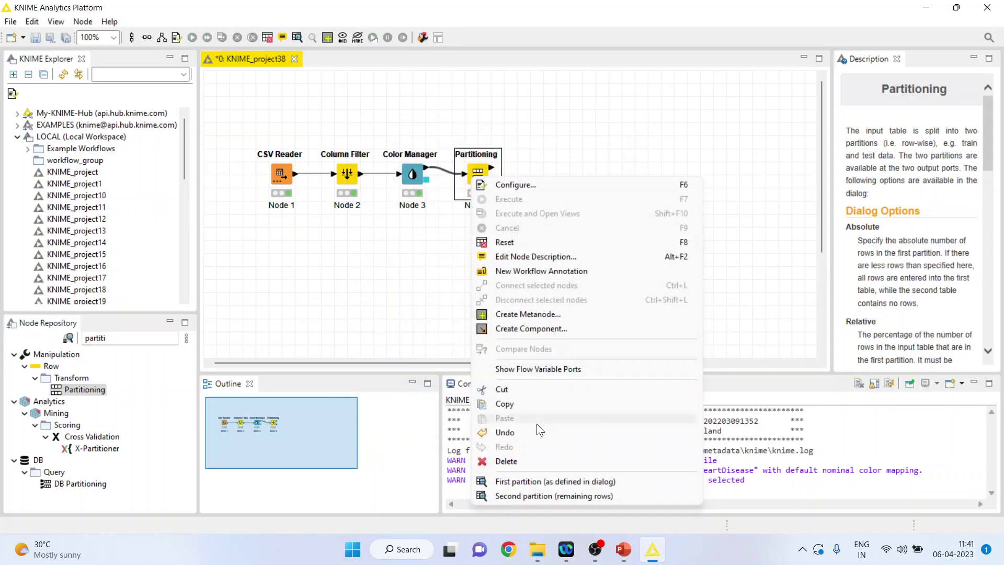
{"action": "left_click", "coordinate": [551, 481]}
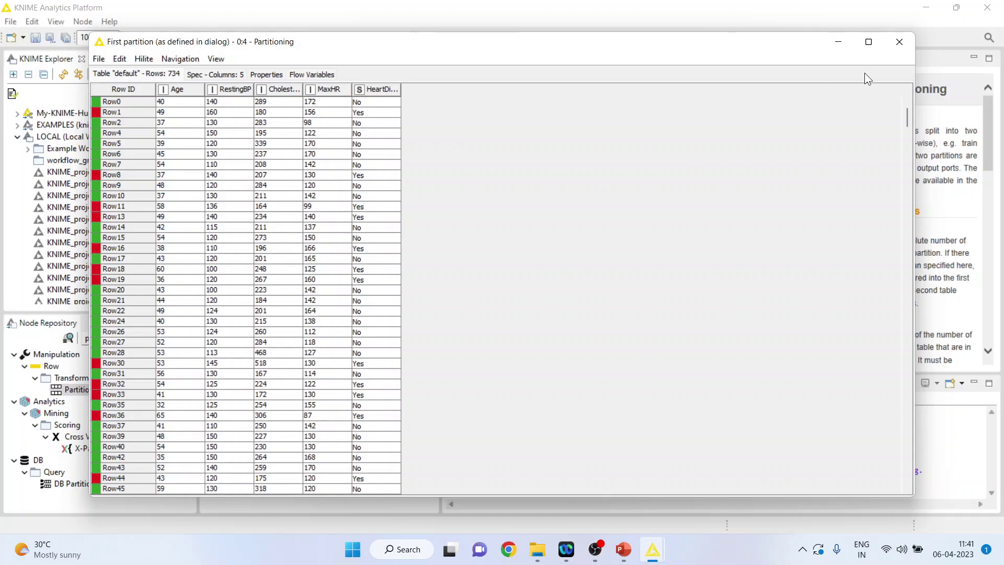
{"action": "left_click", "coordinate": [898, 42]}
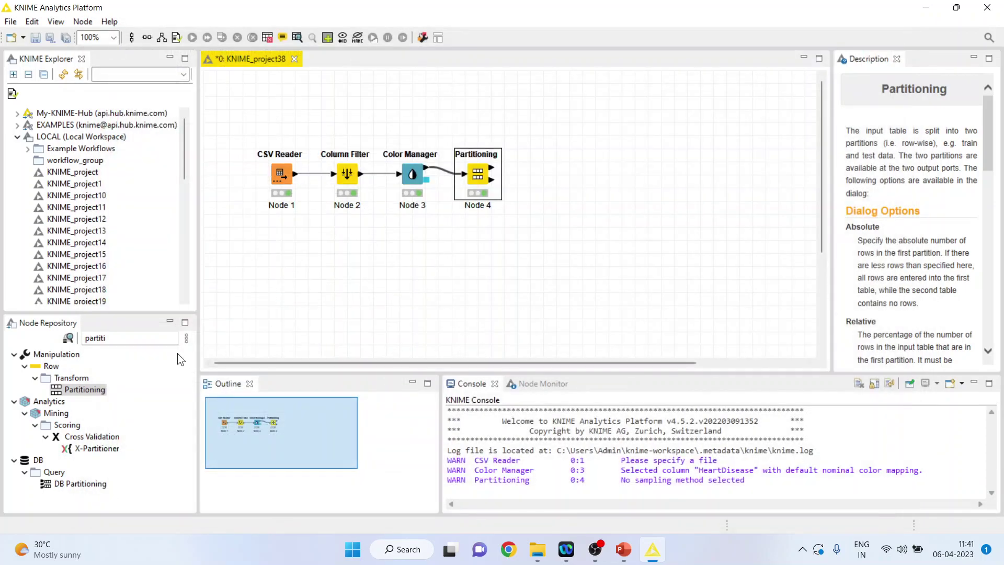
Find and add a Decision Tree Learner connected to Partitioning's first output, and place it above and to the right of that node.
{"action": "left_click", "coordinate": [118, 338]}
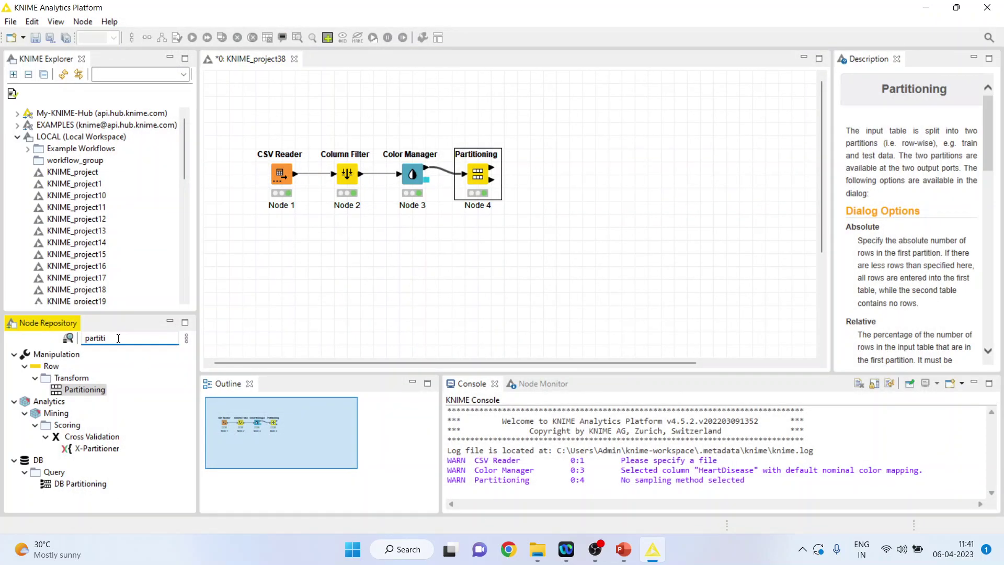
{"action": "key", "text": "BackSpace"}
{"action": "key", "text": "BackSpace"}
{"action": "key", "text": "BackSpace"}
{"action": "key", "text": "BackSpace"}
{"action": "key", "text": "BackSpace"}
{"action": "key", "text": "BackSpace"}
{"action": "key", "text": "BackSpace"}
{"action": "type", "text": "decisionn"}
{"action": "key", "text": "BackSpace"}
{"action": "key", "text": "BackSpace"}
{"action": "key", "text": "BackSpace"}
{"action": "key", "text": "BackSpace"}
{"action": "key", "text": "BackSpace"}
{"action": "type", "text": "sion"}
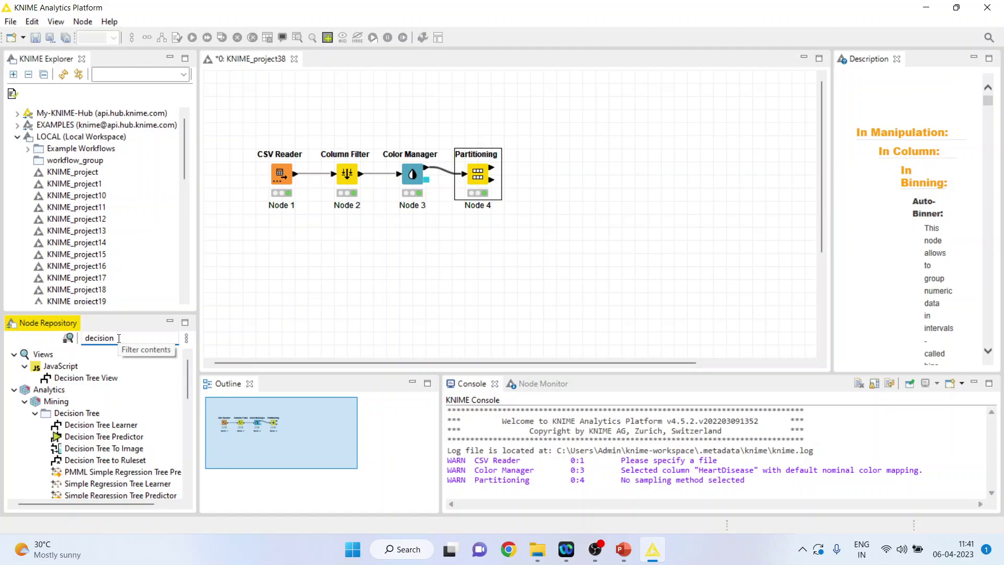
{"action": "double_click", "coordinate": [121, 427]}
{"action": "left_click_drag", "start_coordinate": [529, 177], "coordinate": [545, 122]}
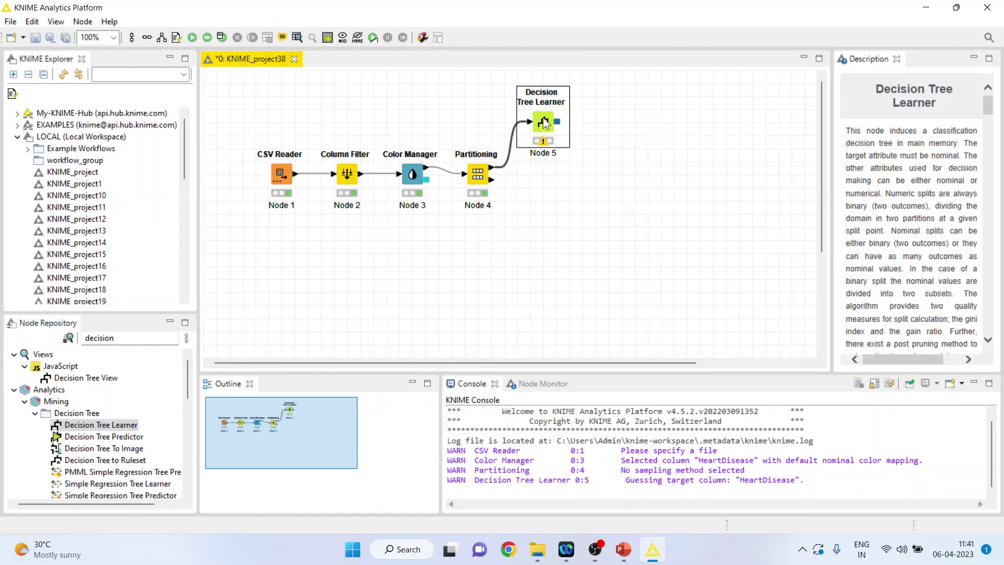
Accept the Decision Tree Learner's settings with class column HeartDisease, Gini index and no pruning, and execute the node.
{"action": "left_click", "coordinate": [584, 130]}
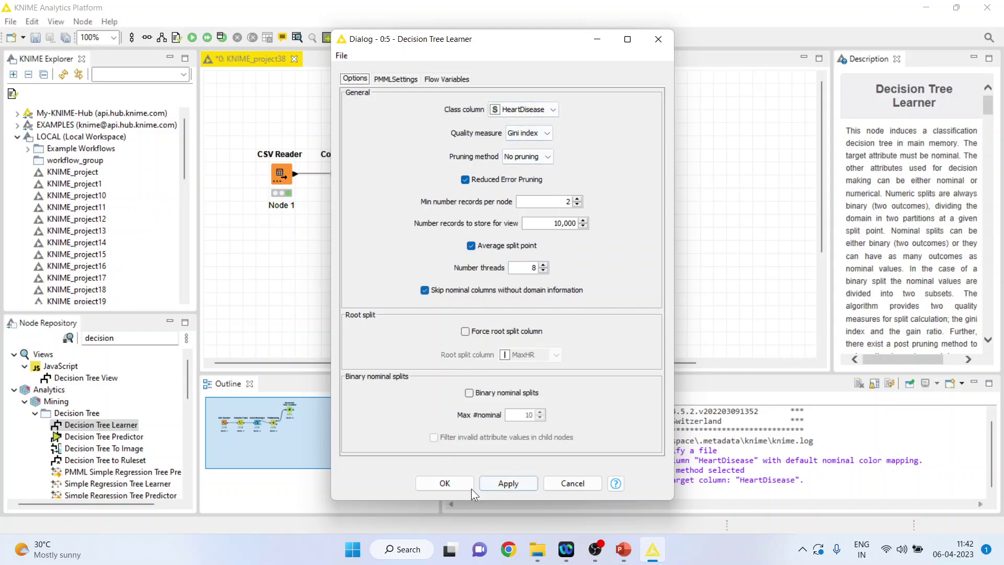
{"action": "left_click", "coordinate": [451, 487]}
{"action": "right_click", "coordinate": [543, 126]}
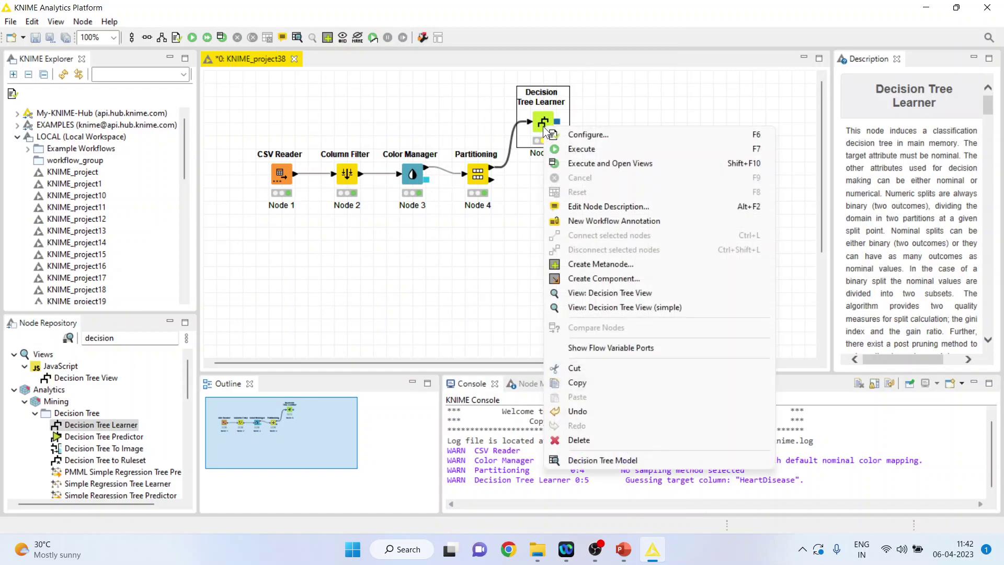
{"action": "left_click", "coordinate": [591, 146]}
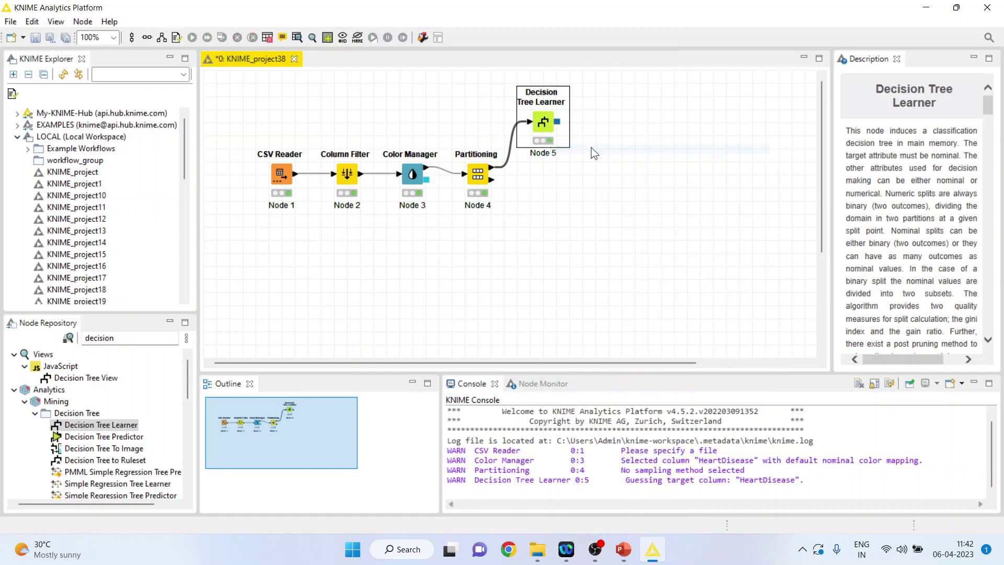
Examine the learned tree in a maximized Decision Tree View and close it.
{"action": "right_click", "coordinate": [548, 125]}
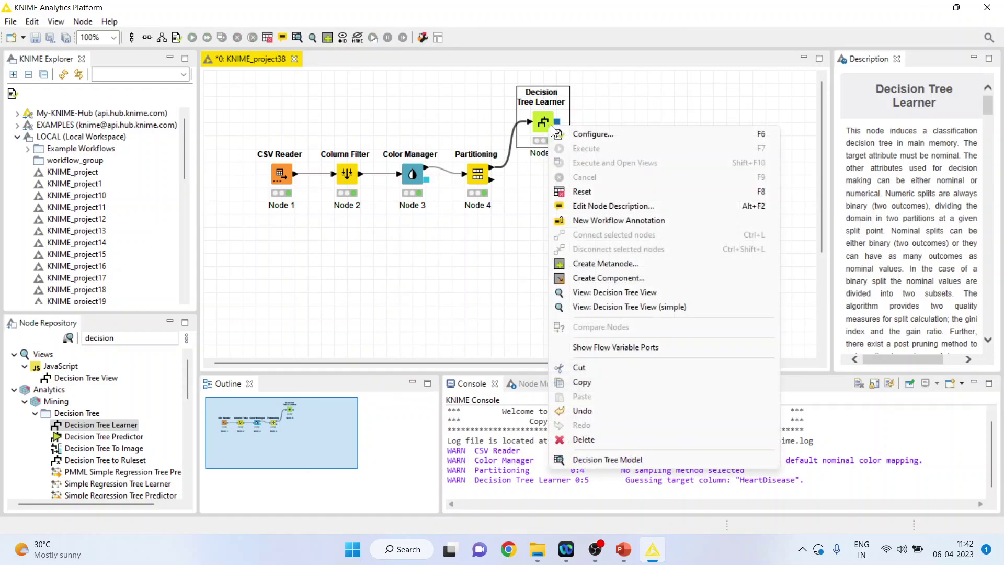
{"action": "left_click", "coordinate": [644, 293]}
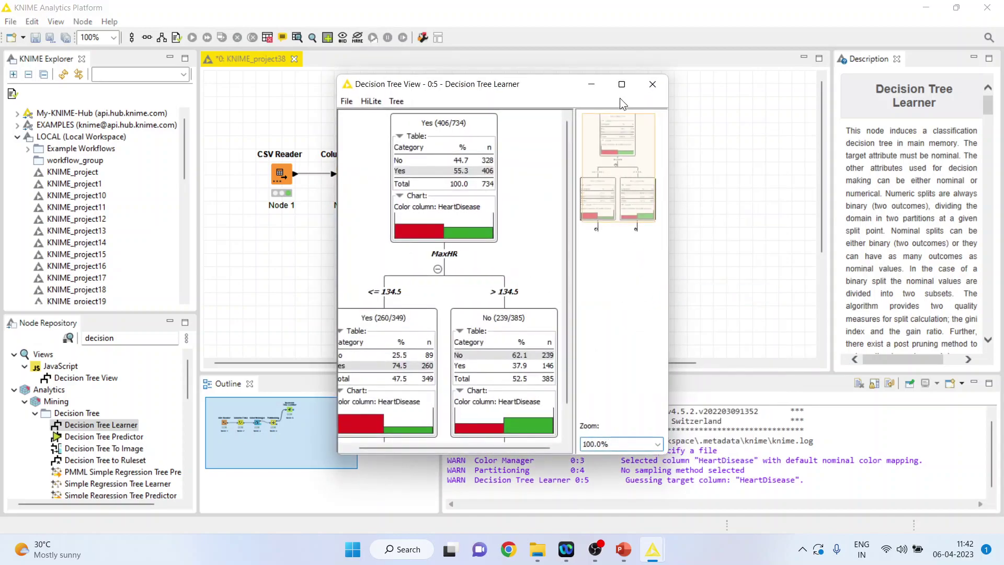
{"action": "left_click", "coordinate": [621, 84]}
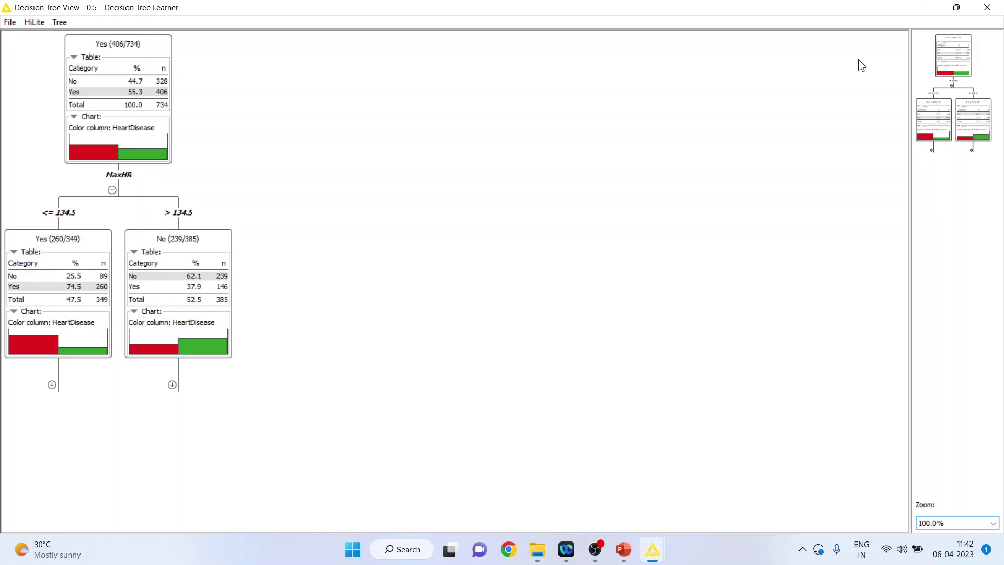
{"action": "left_click", "coordinate": [987, 8]}
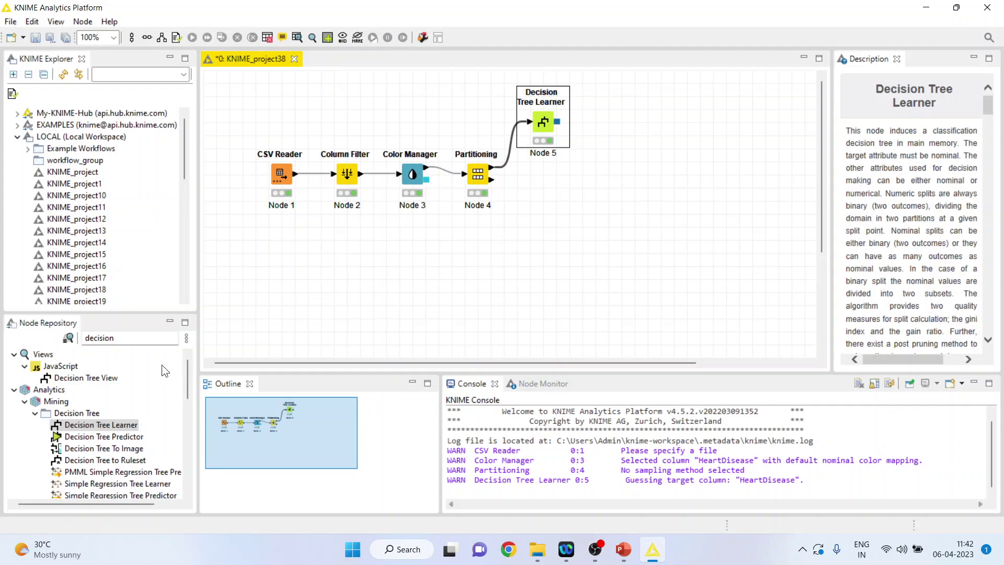
Add a Decision Tree Predictor fed by the learner's model, and connect Partitioning's first output to its data input.
{"action": "left_click_drag", "start_coordinate": [103, 436], "coordinate": [611, 188]}
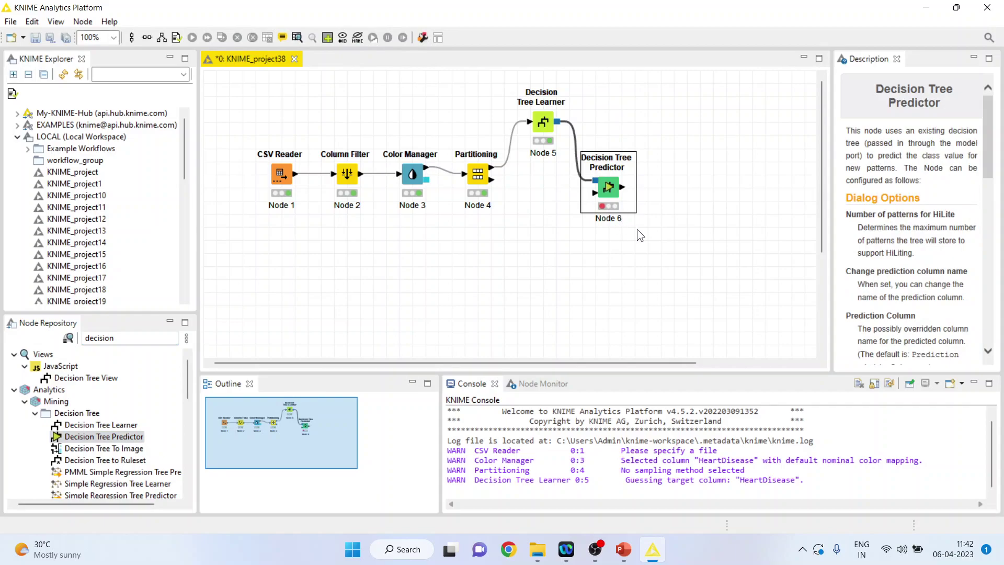
{"action": "left_click_drag", "start_coordinate": [492, 168], "coordinate": [595, 194]}
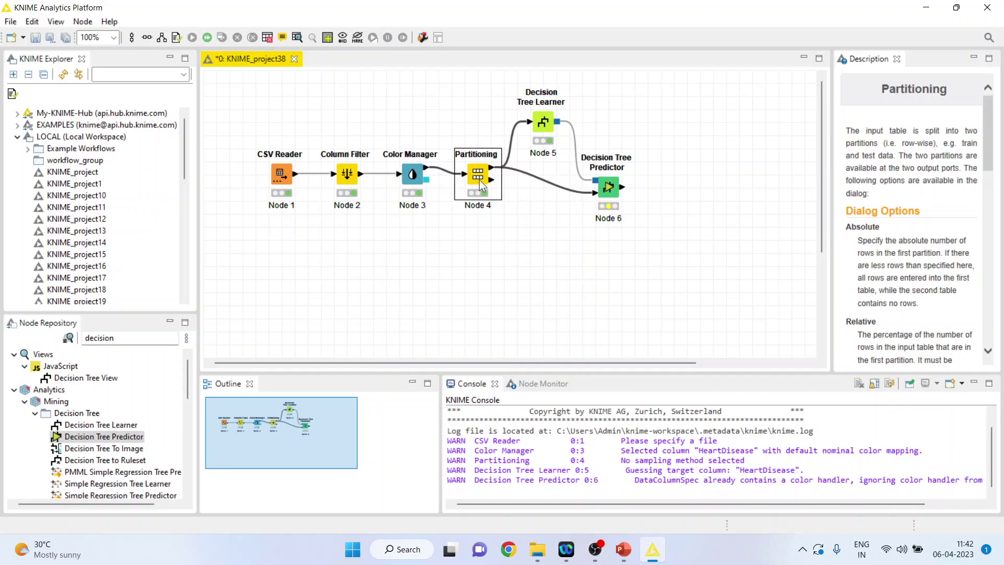
Enable the prediction column name Prediction (HeartDisease) and appended normalized class distribution columns in the Decision Tree Predictor, and execute it.
{"action": "right_click", "coordinate": [617, 205]}
{"action": "left_click", "coordinate": [646, 201]}
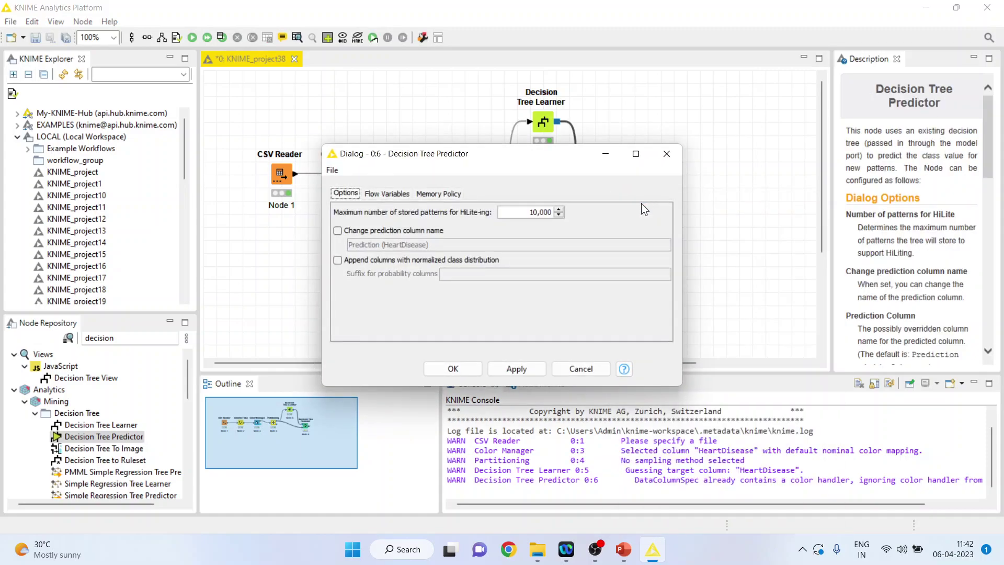
{"action": "left_click", "coordinate": [338, 231]}
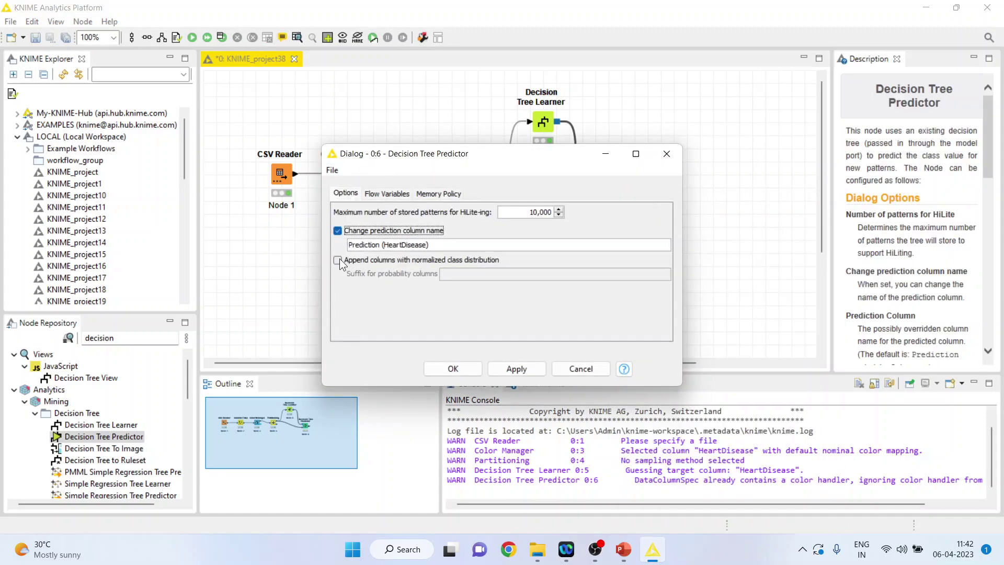
{"action": "left_click", "coordinate": [338, 260]}
{"action": "left_click", "coordinate": [453, 369]}
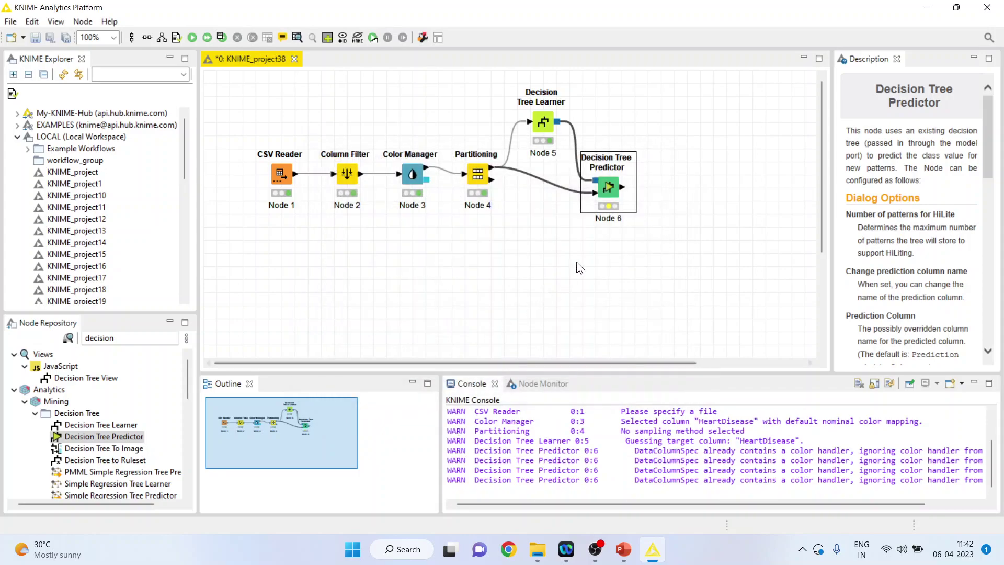
{"action": "right_click", "coordinate": [604, 191]}
{"action": "left_click", "coordinate": [648, 212]}
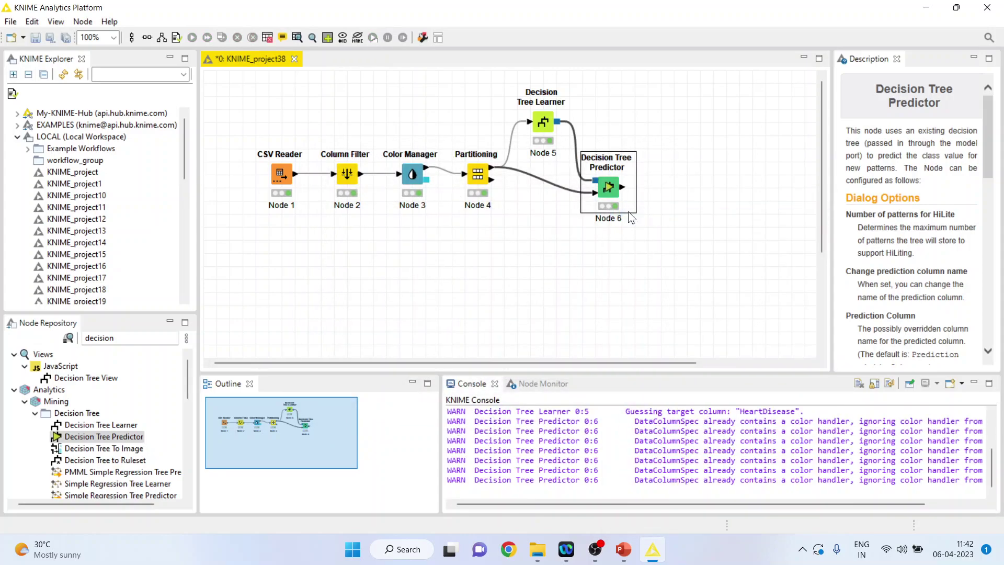
Open the Decision Tree Predictor's Classified Data table, widen the HeartDisease column and compare it with the prediction column.
{"action": "right_click", "coordinate": [599, 190]}
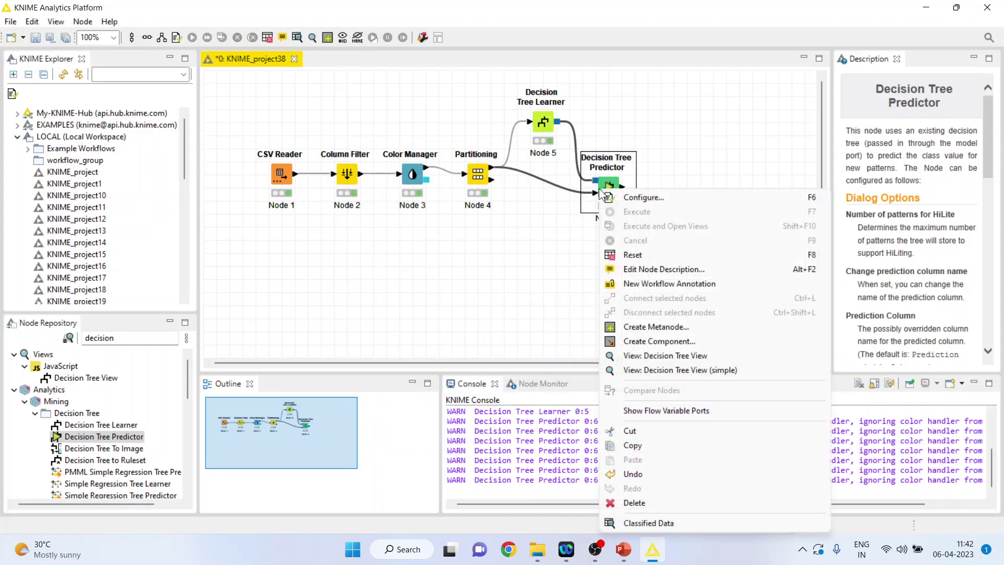
{"action": "left_click", "coordinate": [657, 523]}
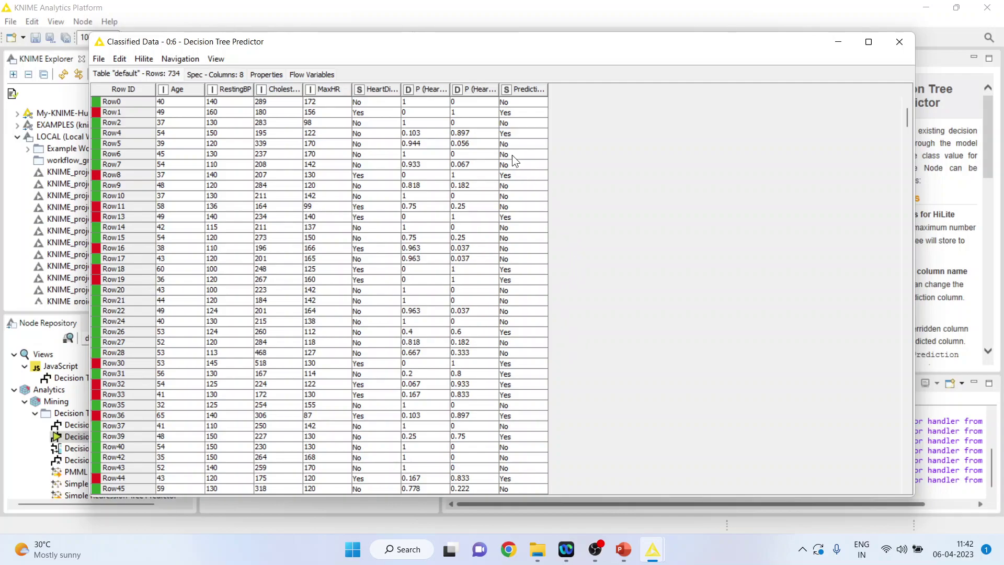
{"action": "left_click_drag", "start_coordinate": [399, 91], "coordinate": [465, 90]}
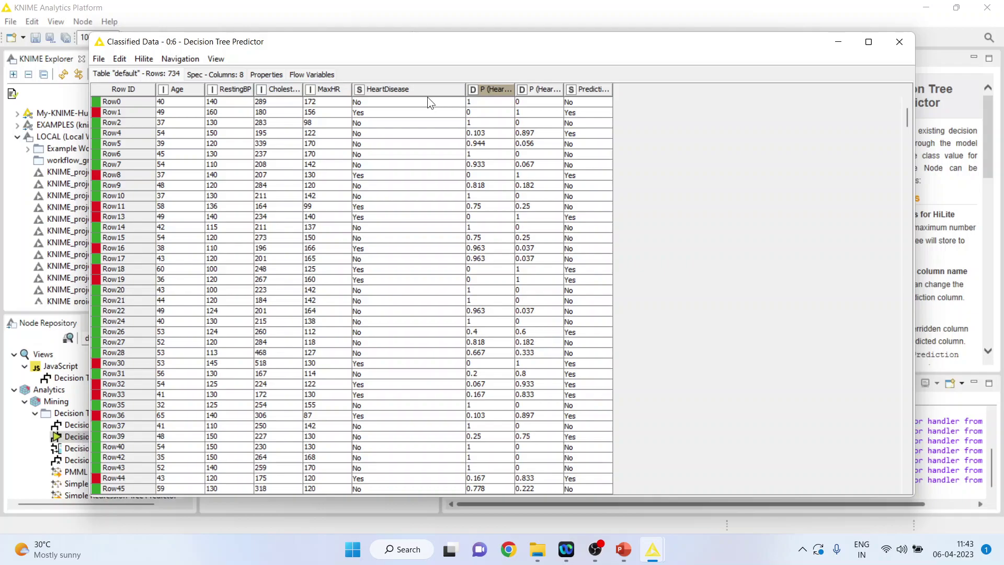
{"action": "left_click", "coordinate": [395, 91]}
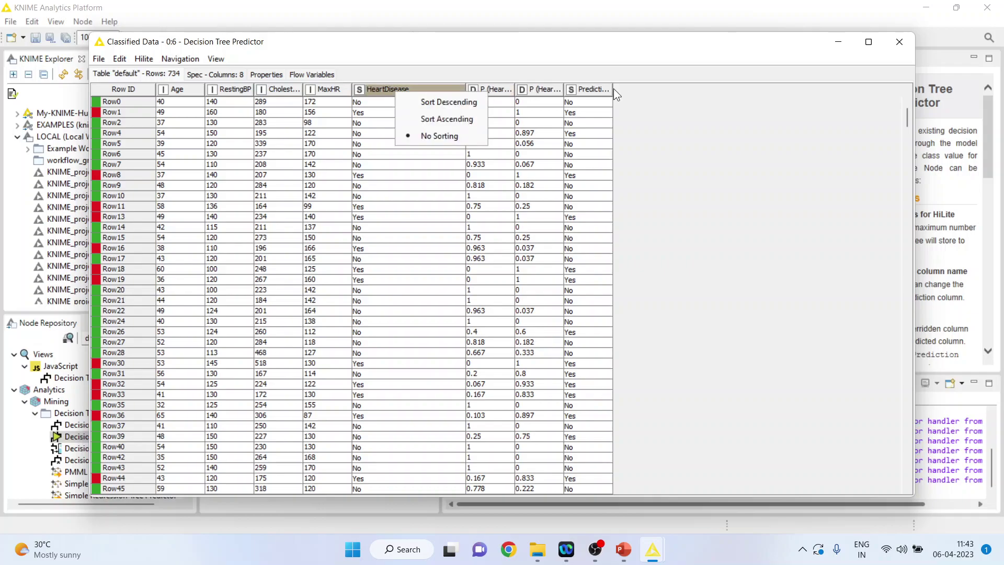
{"action": "left_click", "coordinate": [651, 93]}
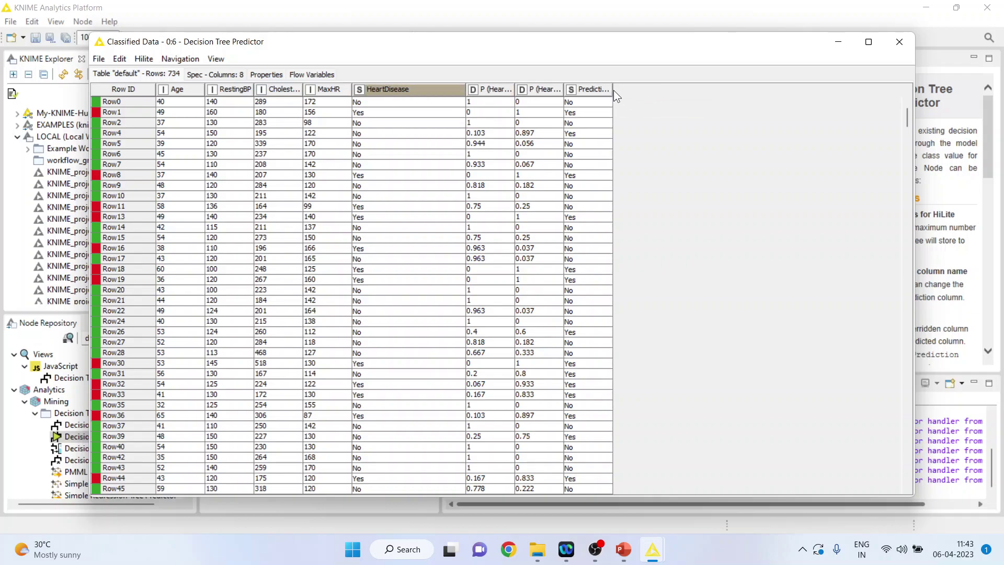
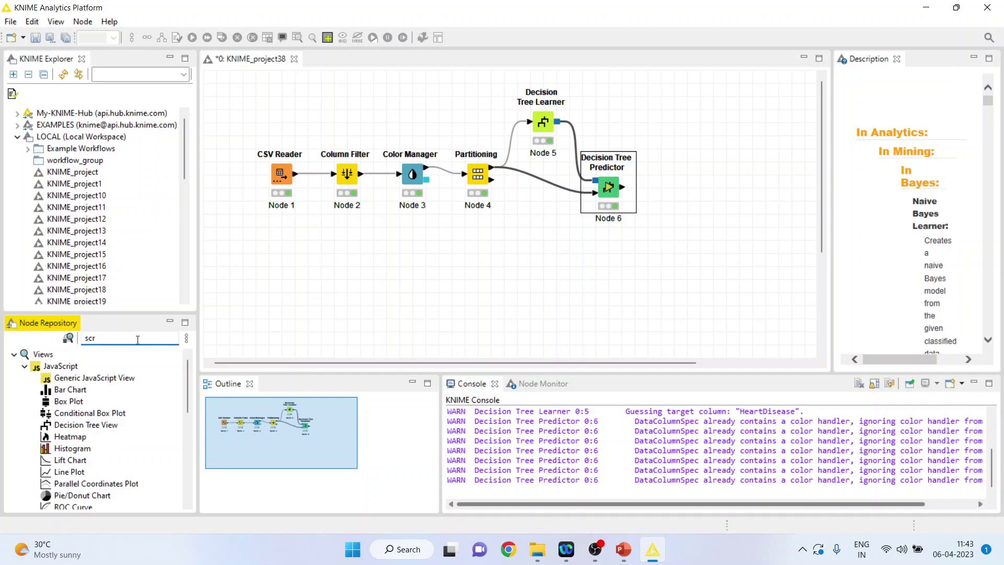
Find the Scorer node in the repository and add it to the workflow, connected to the Decision Tree Predictor's output.
{"action": "key", "text": "BackSpace"}
{"action": "type", "text": "orer"}
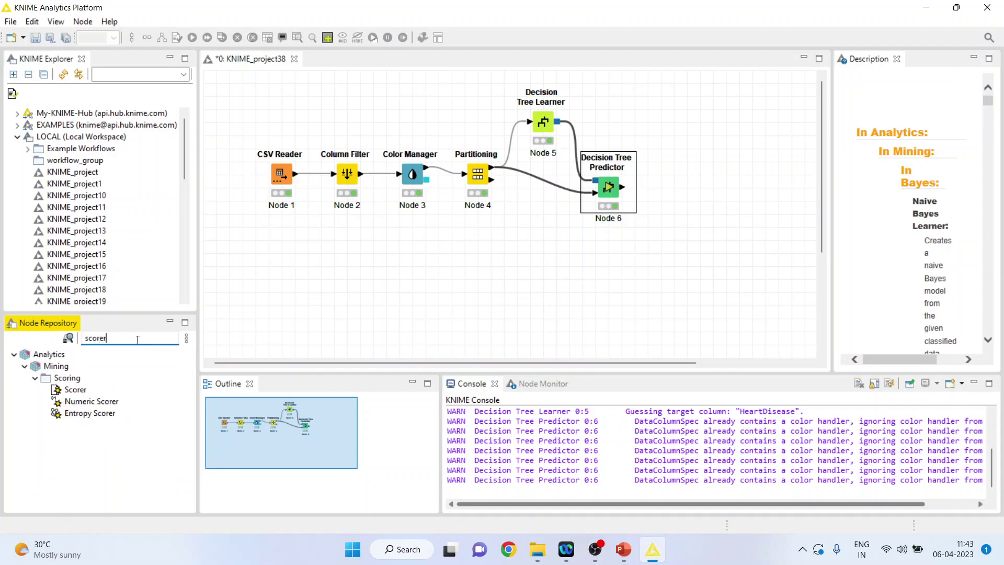
{"action": "double_click", "coordinate": [75, 389]}
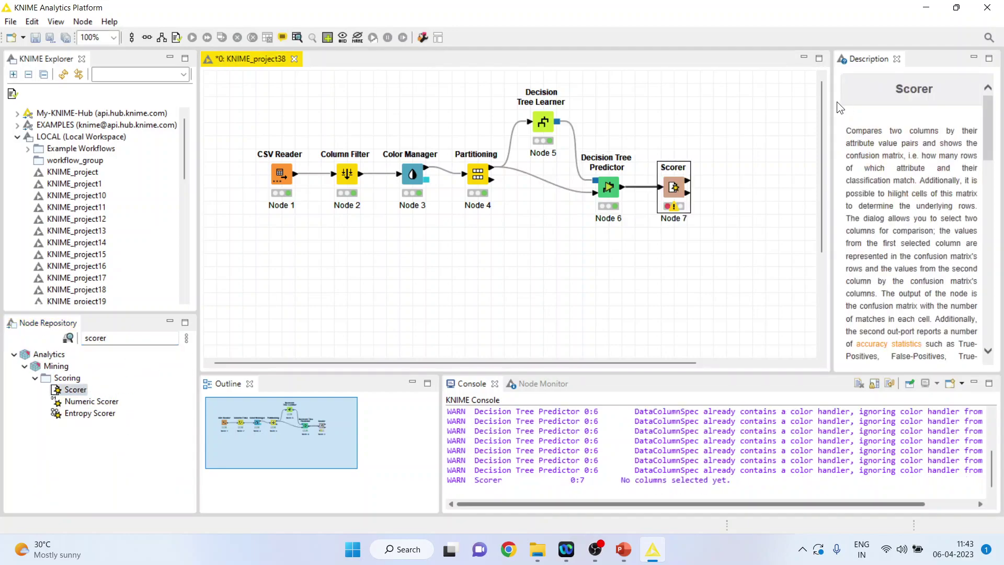
Configure the Scorer to compare first column HeartDisease with second column Prediction (HeartDisease), and execute it.
{"action": "right_click", "coordinate": [671, 196]}
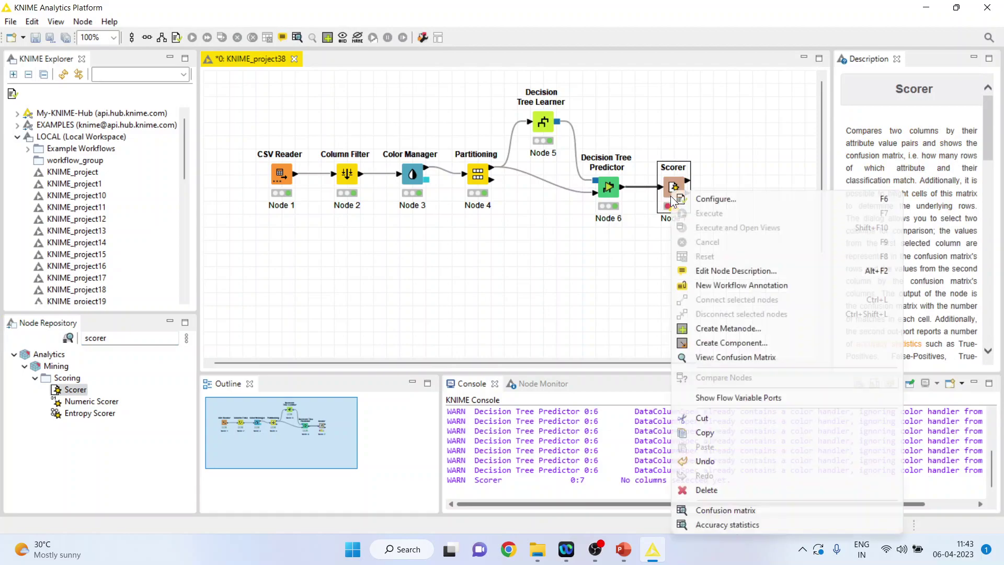
{"action": "left_click", "coordinate": [711, 203]}
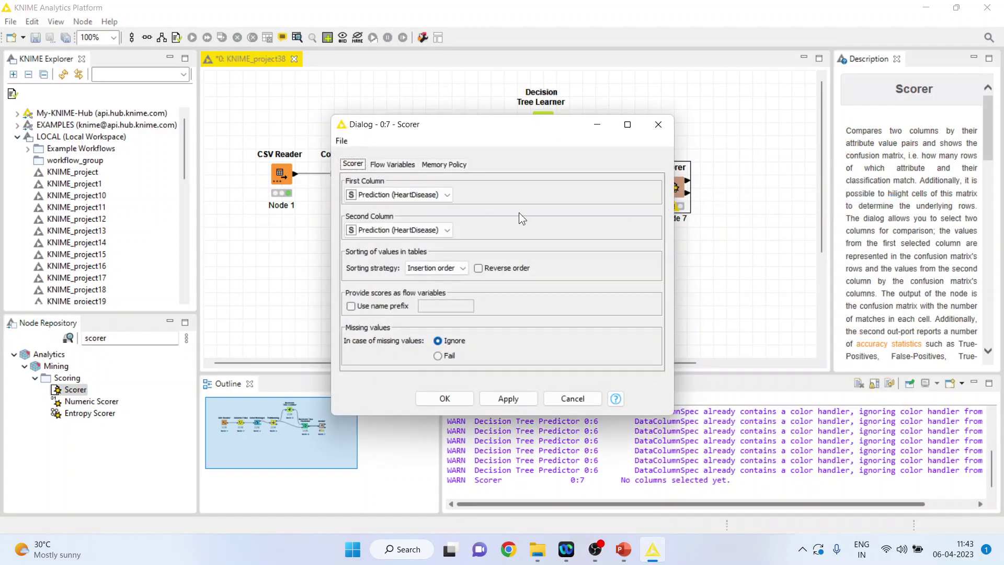
{"action": "left_click", "coordinate": [447, 194]}
{"action": "left_click", "coordinate": [422, 249]}
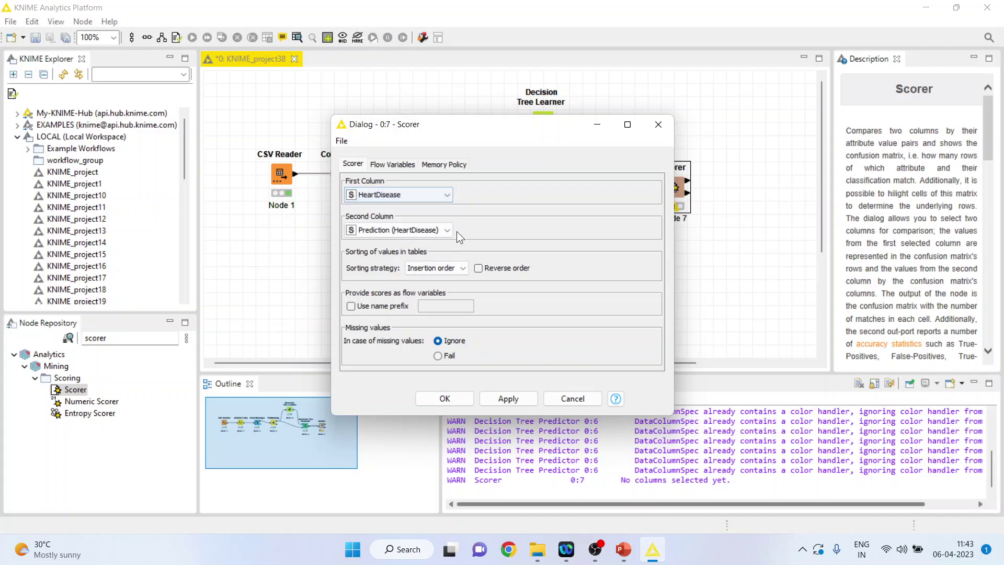
{"action": "left_click", "coordinate": [438, 397]}
{"action": "right_click", "coordinate": [683, 190]}
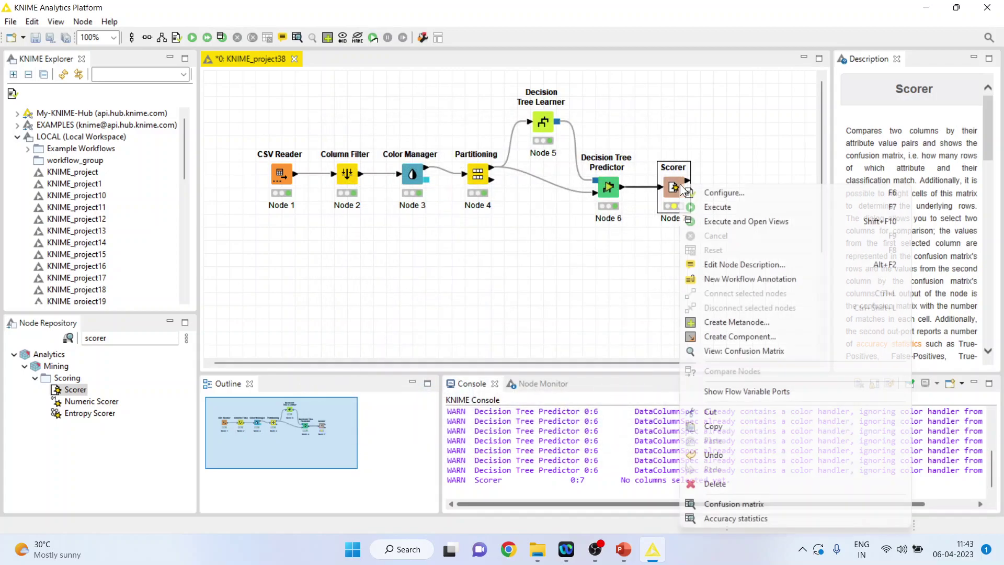
{"action": "left_click", "coordinate": [713, 207]}
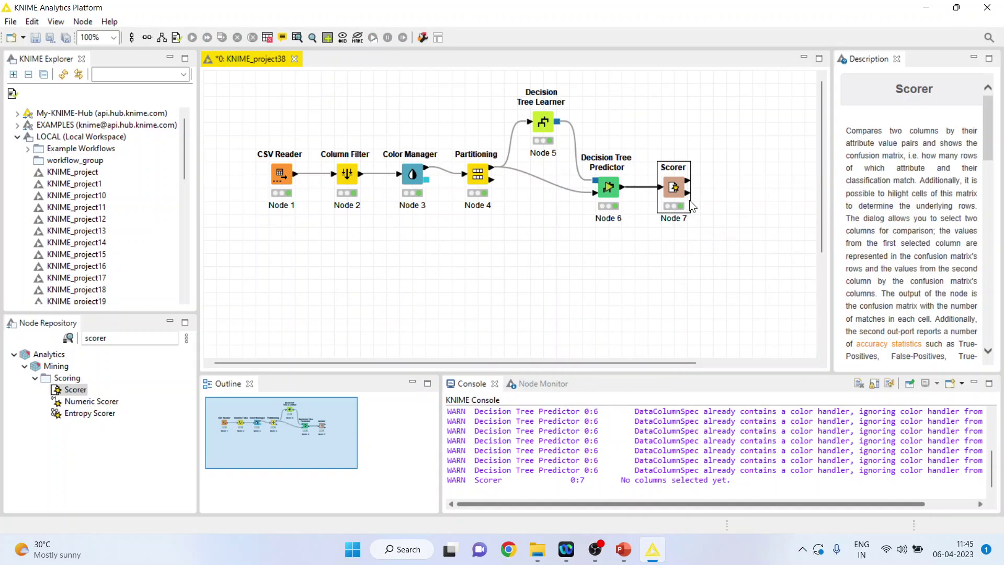
Open the Scorer's Confusion Matrix view, and compare it with the confusion matrix on slide 3 of the Decision Tree presentation in PowerPoint, shown full screen.
{"action": "right_click", "coordinate": [671, 188]}
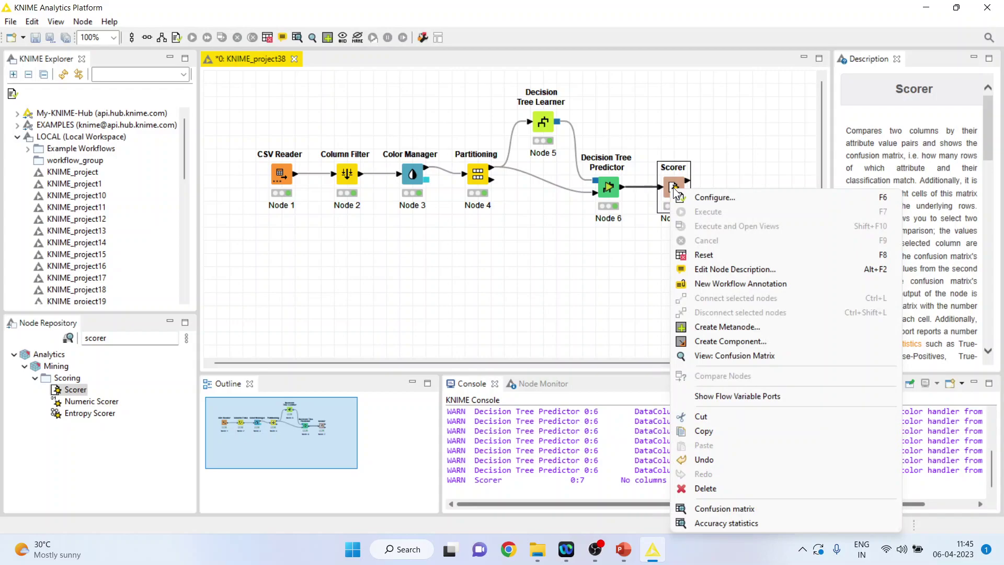
{"action": "left_click", "coordinate": [753, 356]}
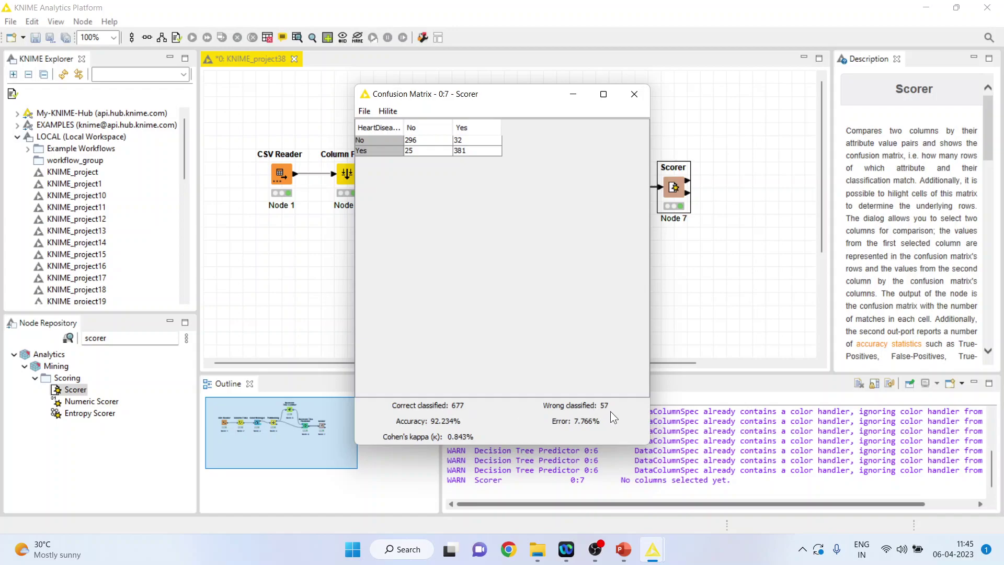
{"action": "left_click", "coordinate": [627, 551]}
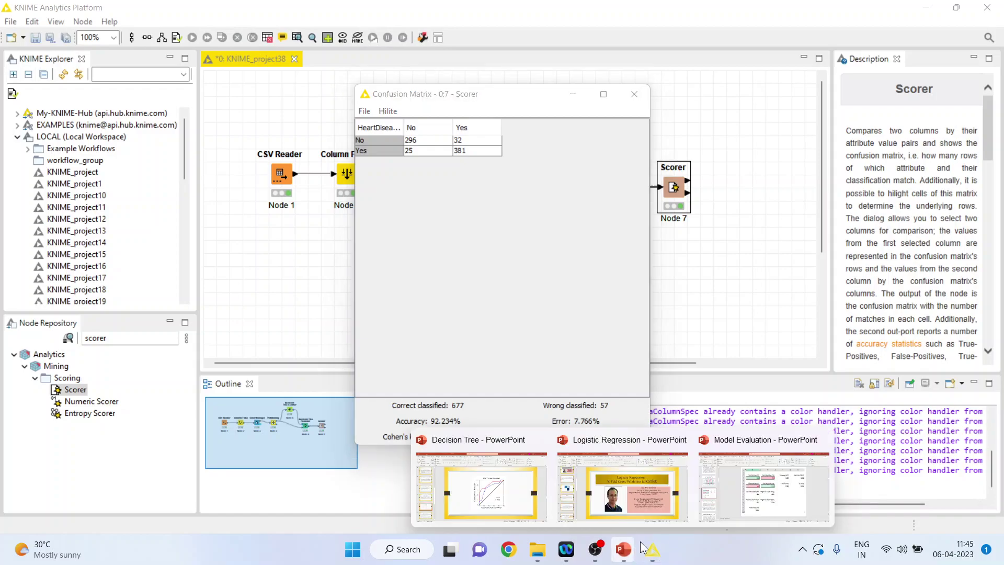
{"action": "left_click", "coordinate": [508, 496]}
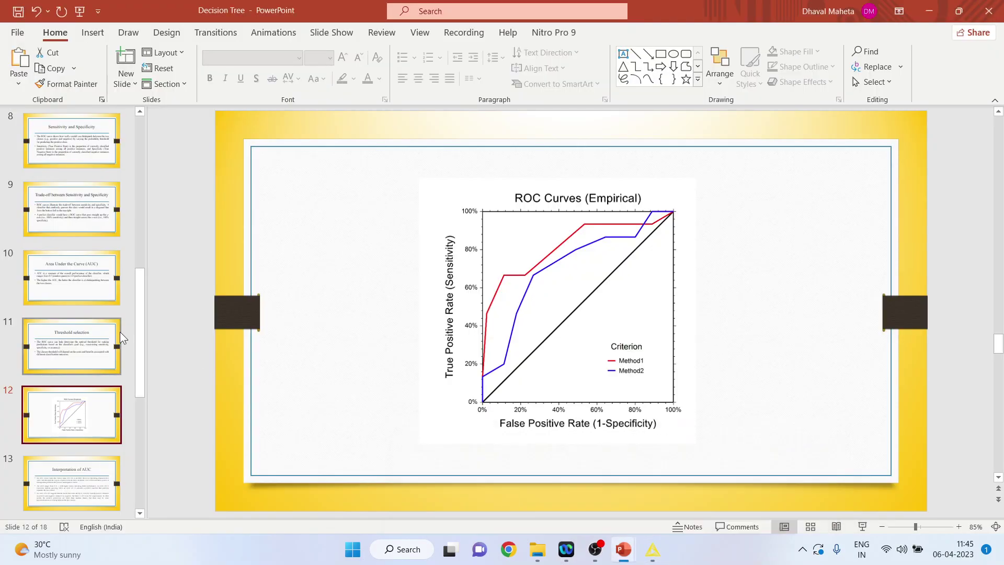
{"action": "left_click_drag", "start_coordinate": [142, 329], "coordinate": [148, 203]}
{"action": "scroll", "coordinate": [95, 221], "scroll_direction": "up", "scroll_amount": 3}
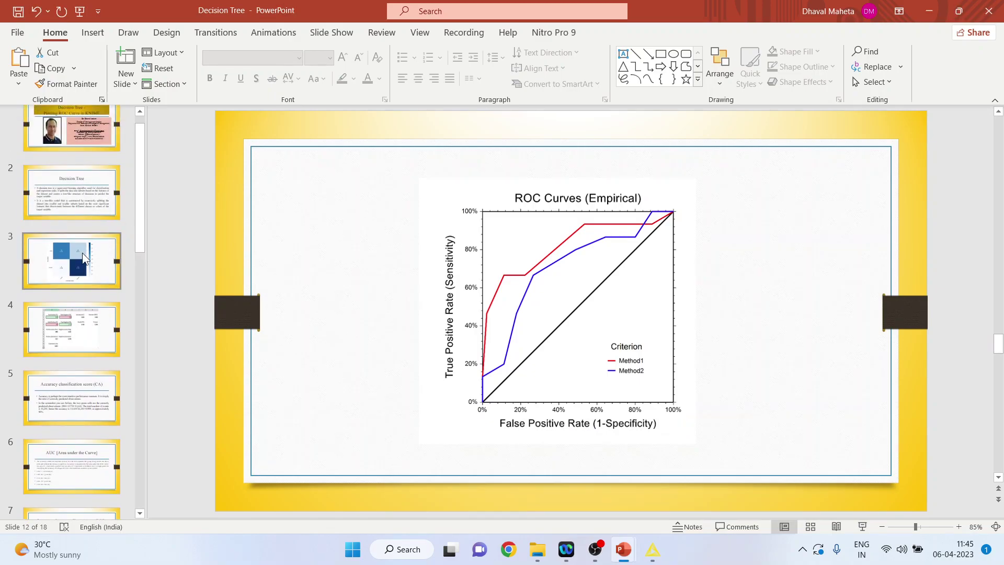
{"action": "left_click", "coordinate": [81, 280]}
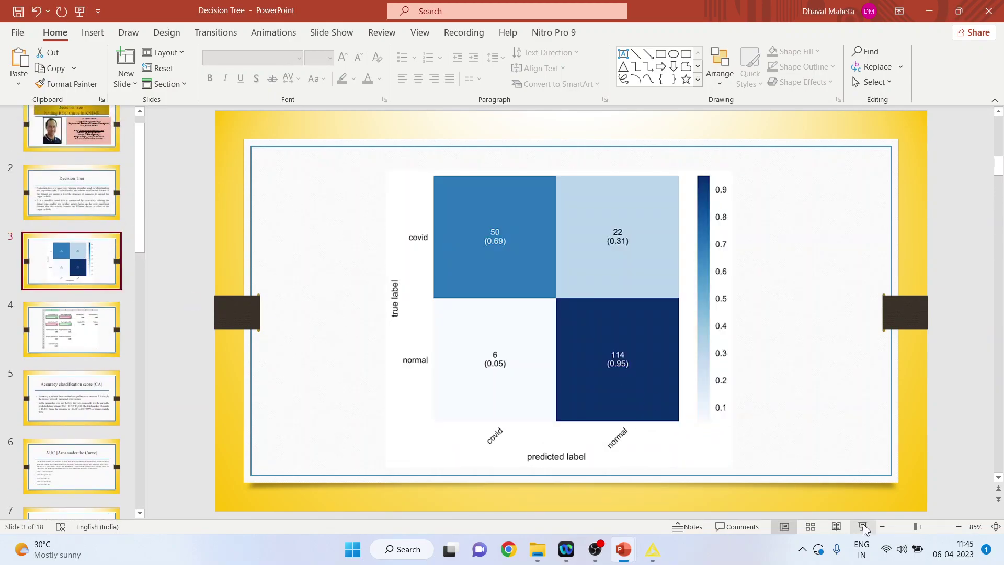
{"action": "left_click", "coordinate": [864, 527]}
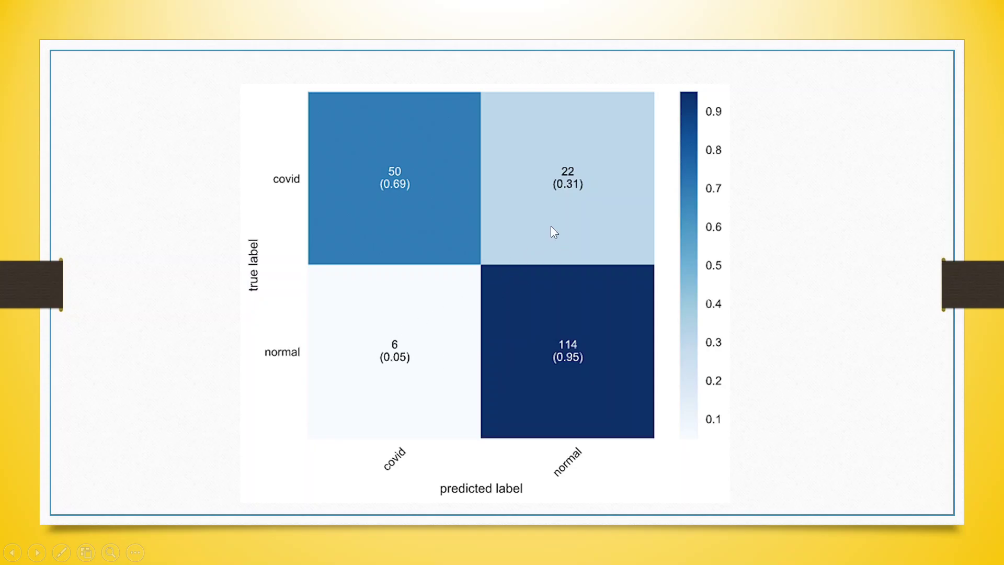
{"action": "key", "text": "Escape"}
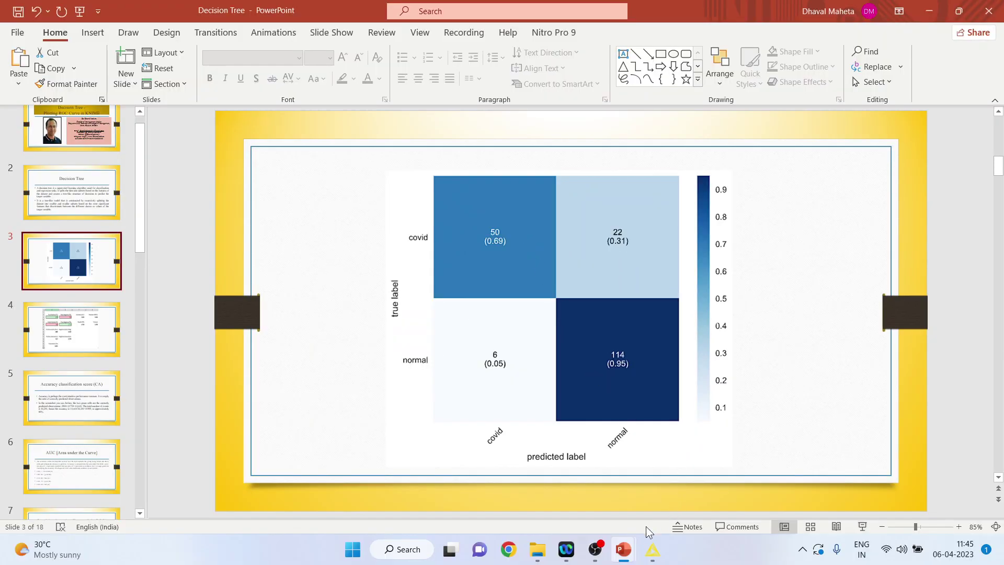
Switch back to KNIME, review the correct and wrong classifications in the Confusion Matrix view, and close it.
{"action": "mouse_move", "coordinate": [659, 544]}
{"action": "left_click", "coordinate": [701, 496]}
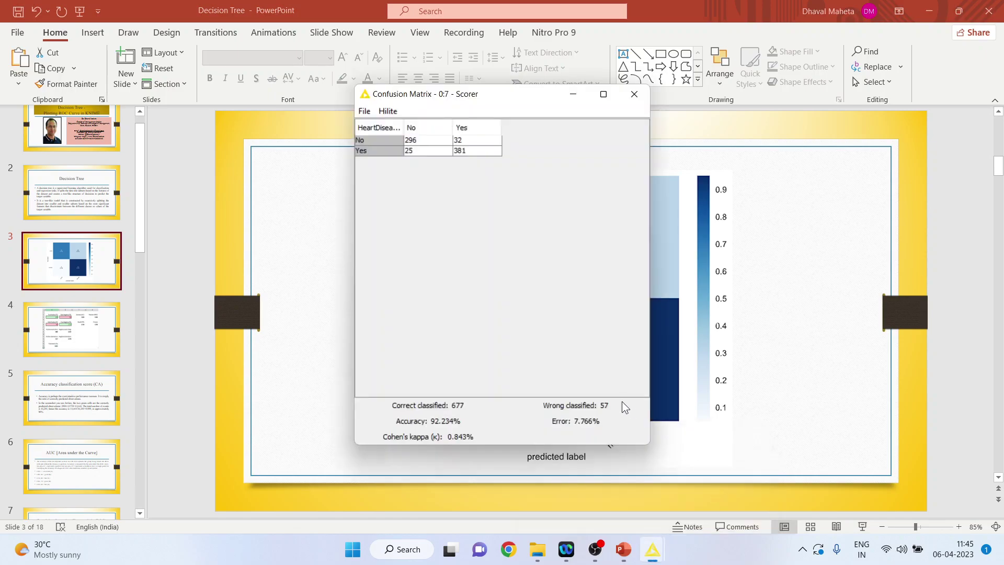
{"action": "mouse_move", "coordinate": [661, 555]}
{"action": "left_click", "coordinate": [639, 507]}
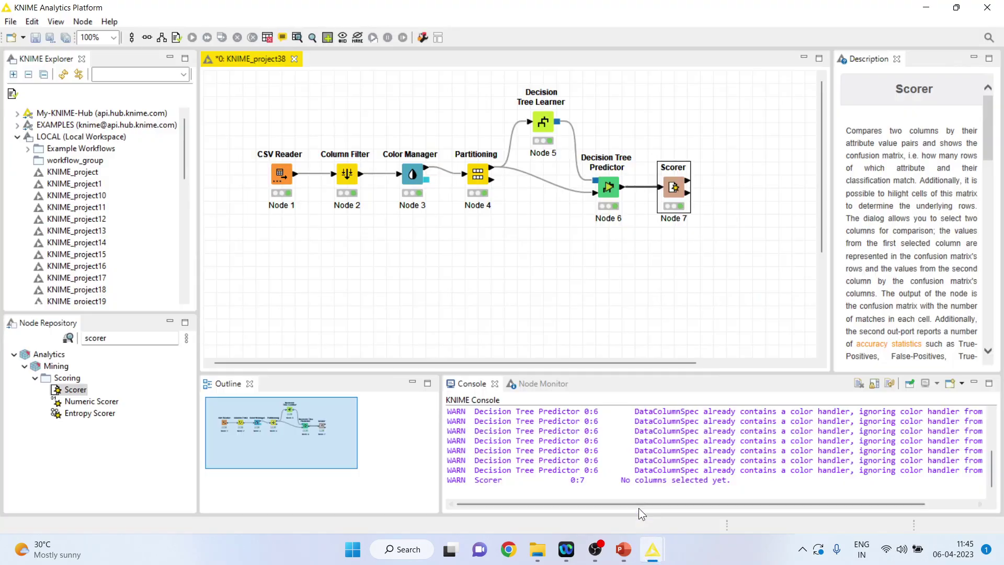
{"action": "left_click", "coordinate": [710, 490]}
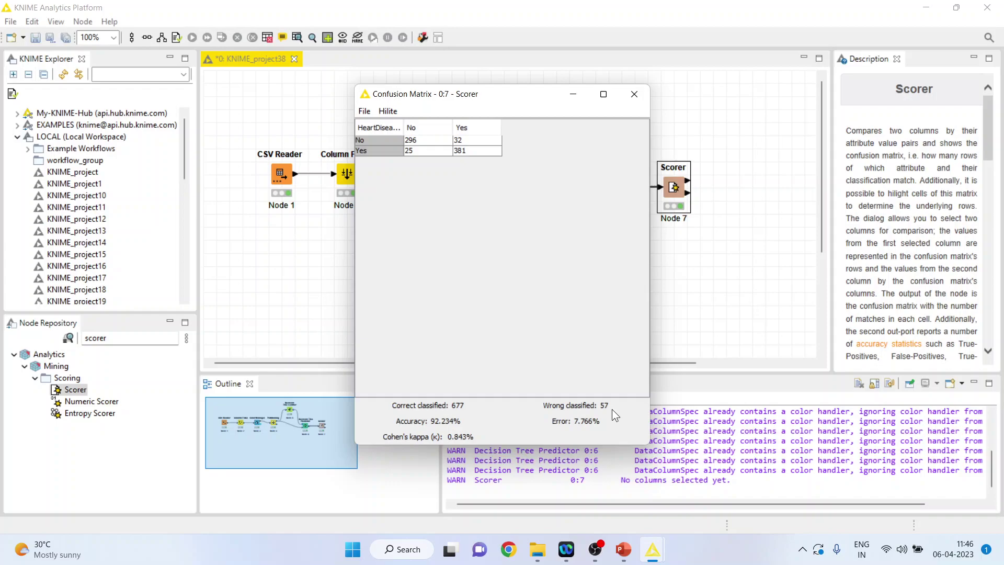
{"action": "left_click", "coordinate": [635, 96]}
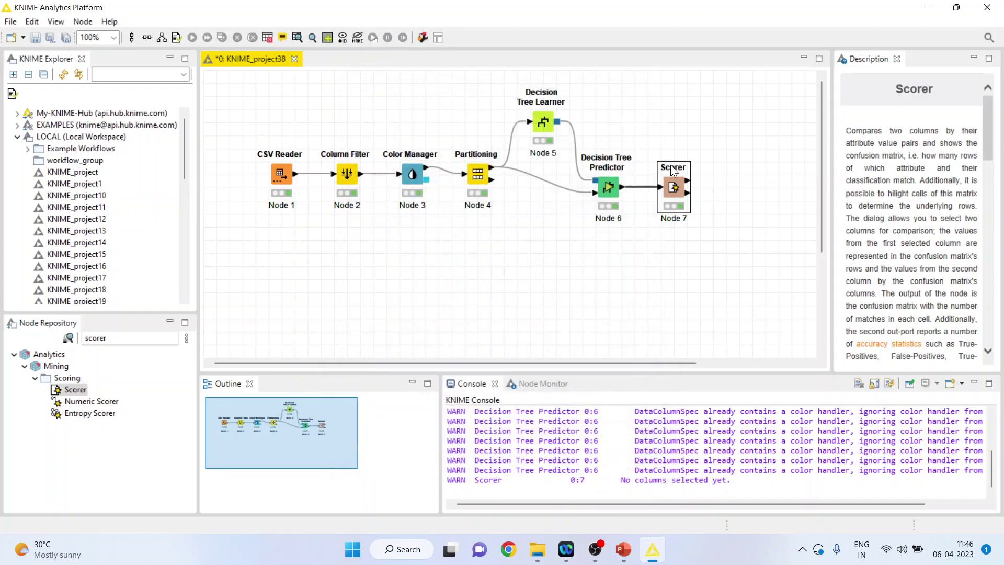
Examine the Scorer's Confusion matrix and Accuracy statistics output tables, including the overall accuracy, and close both.
{"action": "right_click", "coordinate": [674, 192]}
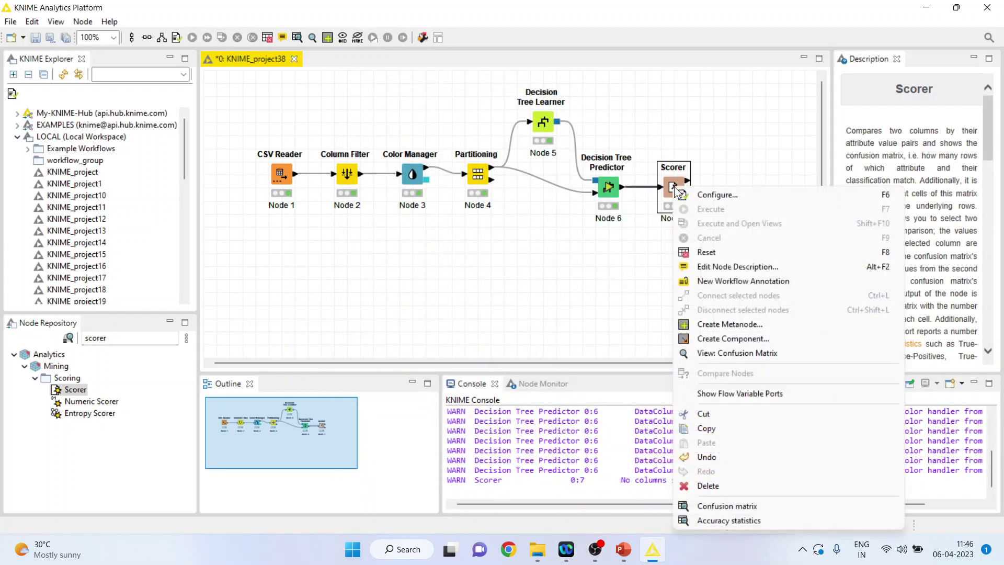
{"action": "left_click", "coordinate": [731, 506]}
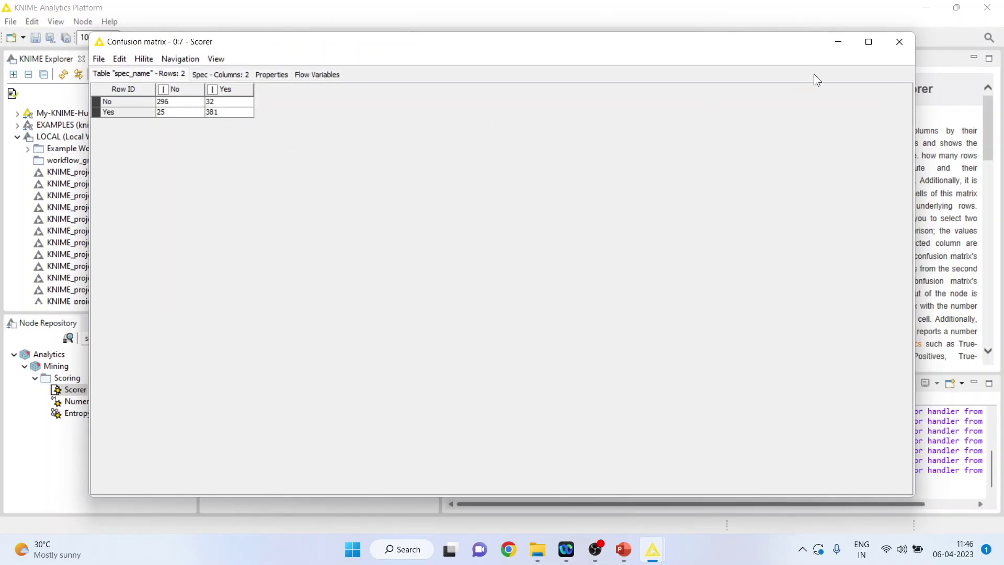
{"action": "left_click", "coordinate": [887, 44]}
{"action": "right_click", "coordinate": [674, 188]}
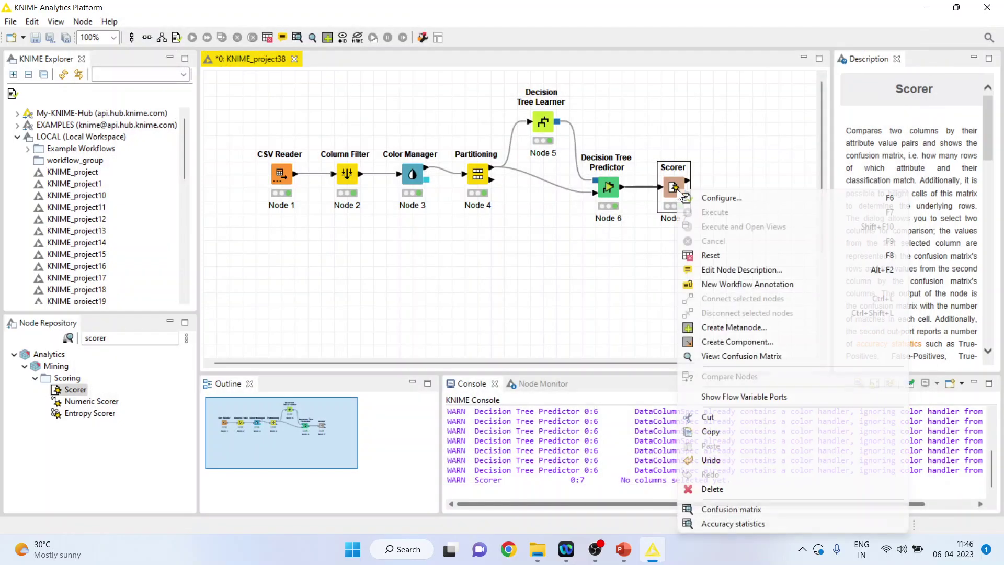
{"action": "left_click", "coordinate": [729, 523]}
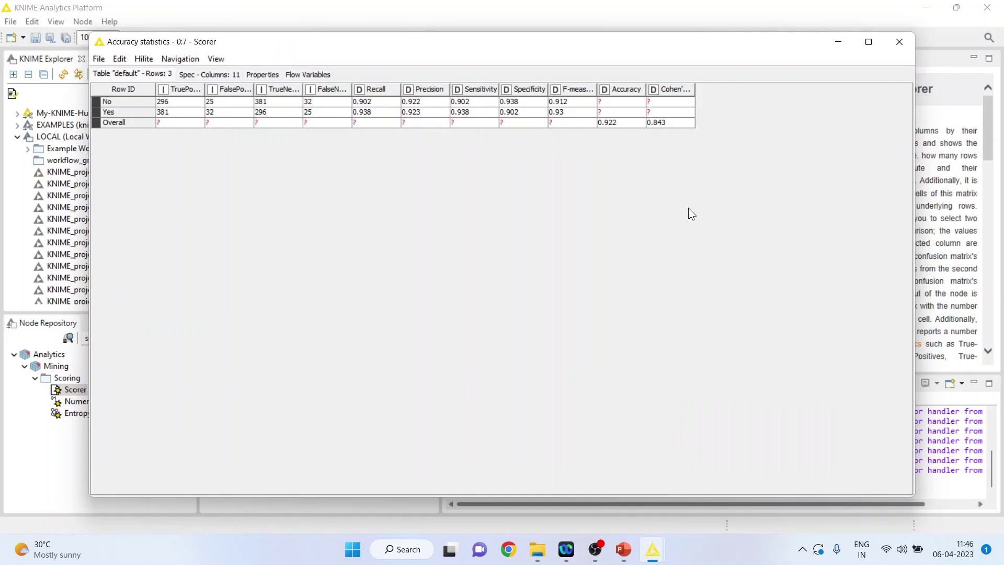
{"action": "left_click", "coordinate": [614, 122]}
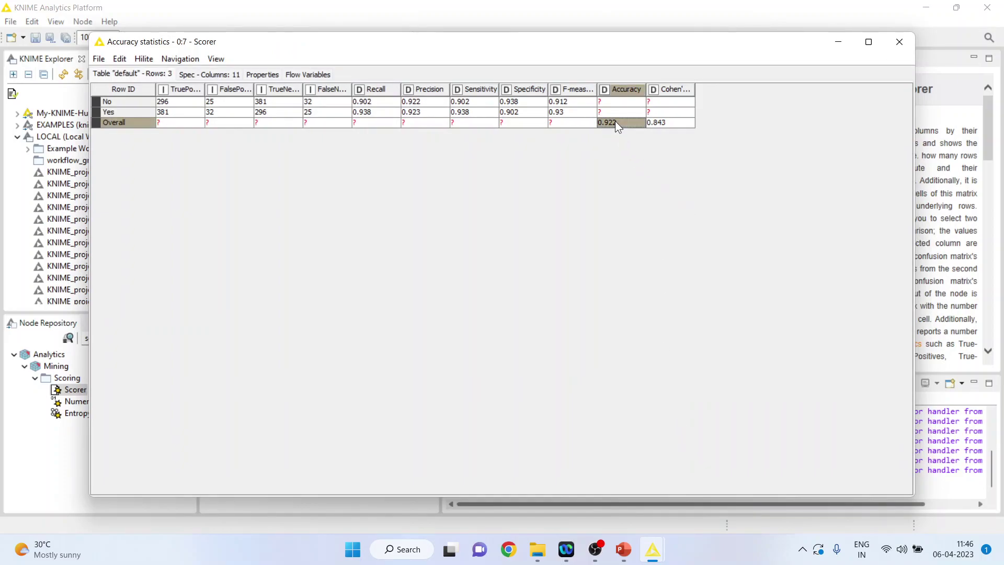
{"action": "left_click", "coordinate": [892, 50]}
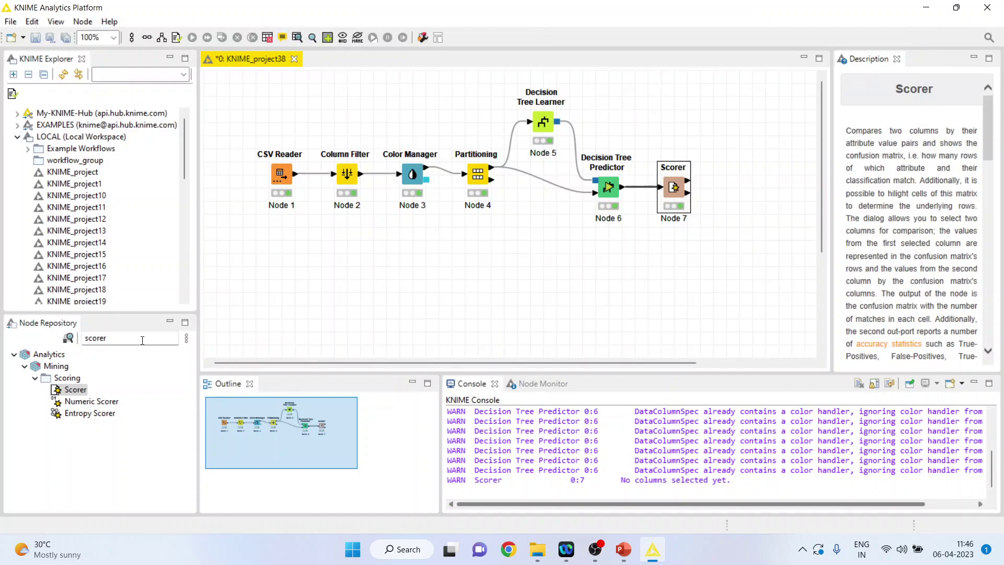
Add the JavaScript ROC Curve node to the workflow and place it below the Scorer.
{"action": "left_click", "coordinate": [138, 337]}
{"action": "key", "text": "BackSpace"}
{"action": "key", "text": "BackSpace"}
{"action": "key", "text": "BackSpace"}
{"action": "key", "text": "BackSpace"}
{"action": "key", "text": "BackSpace"}
{"action": "key", "text": "BackSpace"}
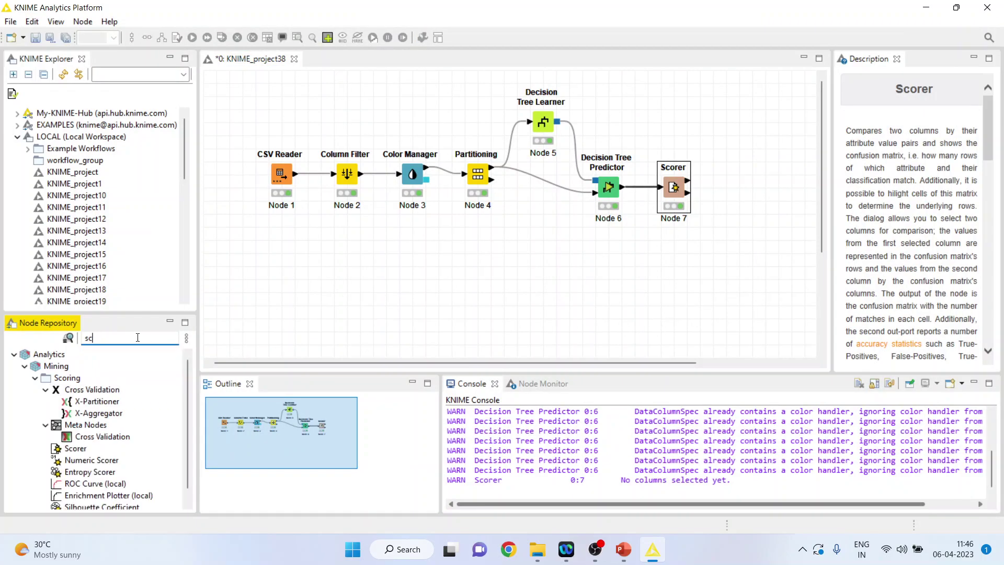
{"action": "type", "text": "roc"}
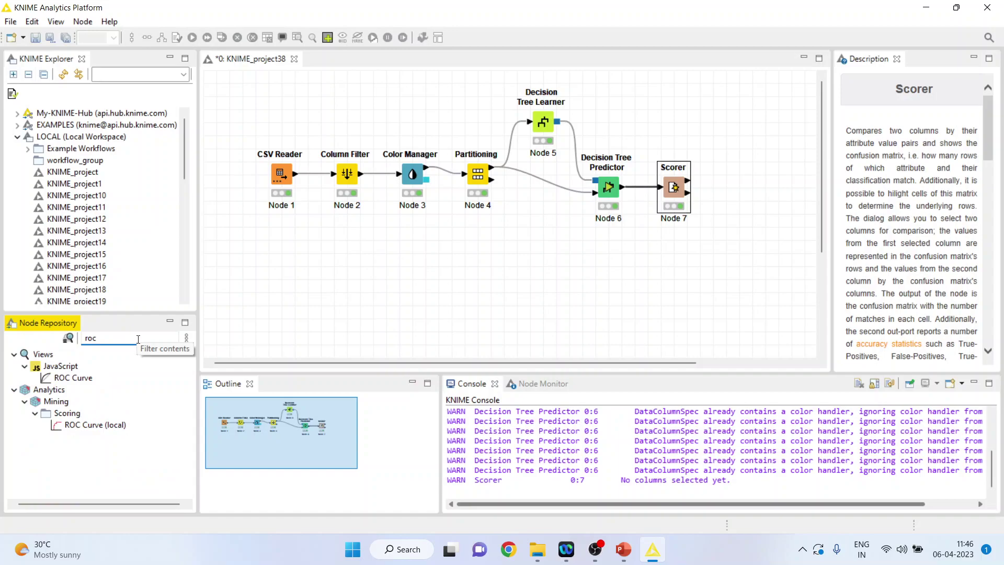
{"action": "double_click", "coordinate": [82, 381]}
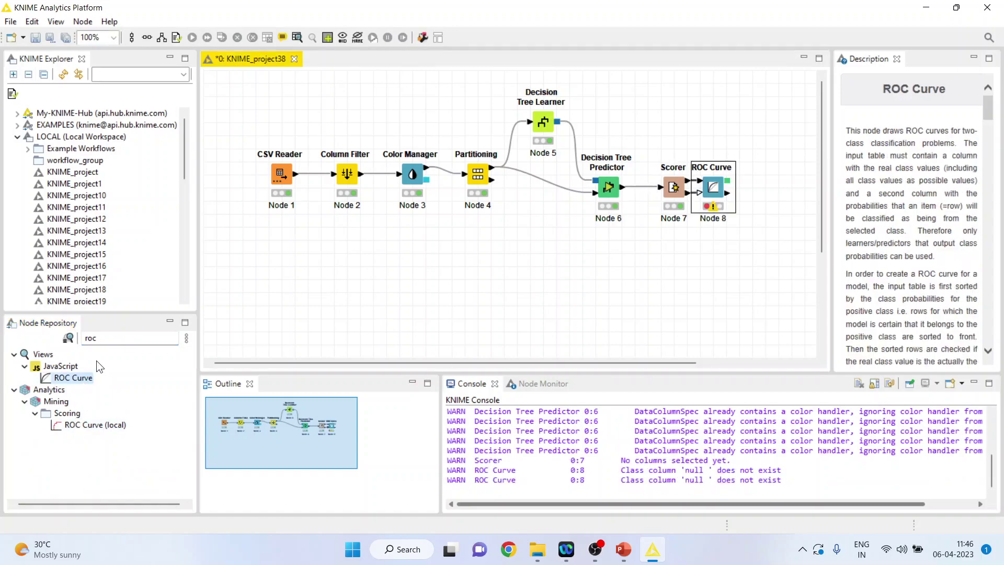
{"action": "left_click_drag", "start_coordinate": [710, 188], "coordinate": [731, 299]}
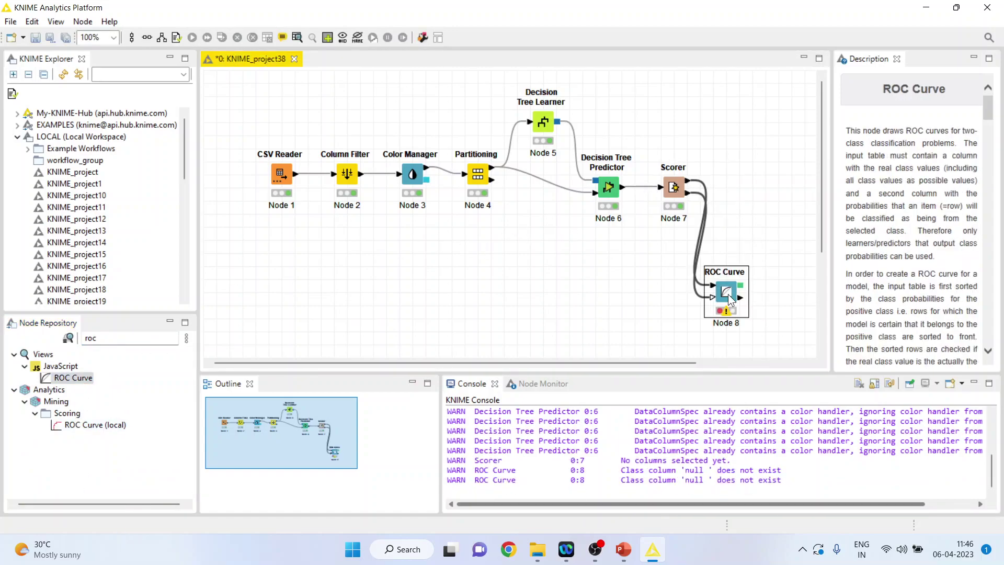
Replace both Scorer connections to the ROC Curve node with one from the Decision Tree Predictor's output, and move the ROC Curve node beneath the Scorer.
{"action": "left_click", "coordinate": [701, 235]}
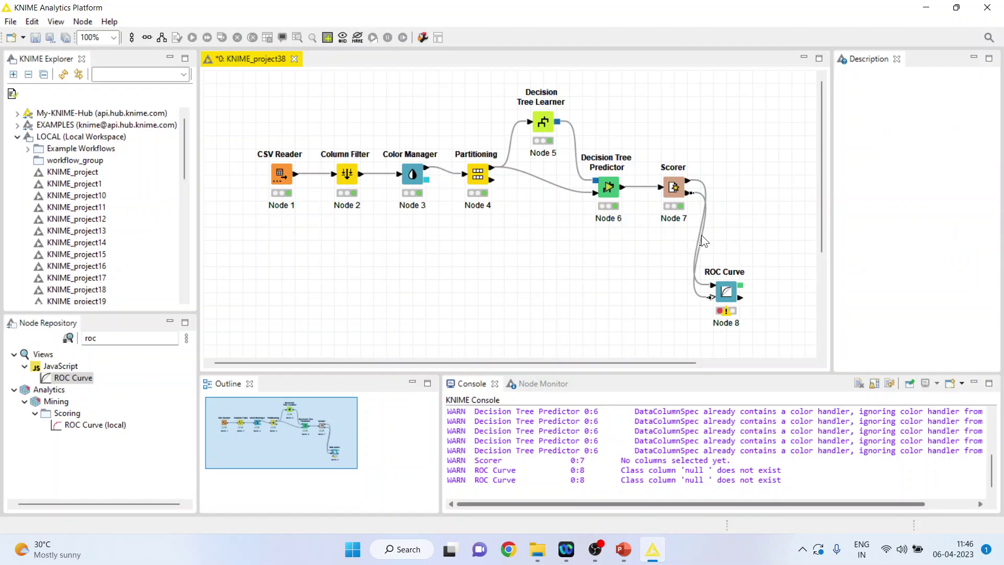
{"action": "key", "text": "Delete"}
{"action": "left_click", "coordinate": [572, 285]}
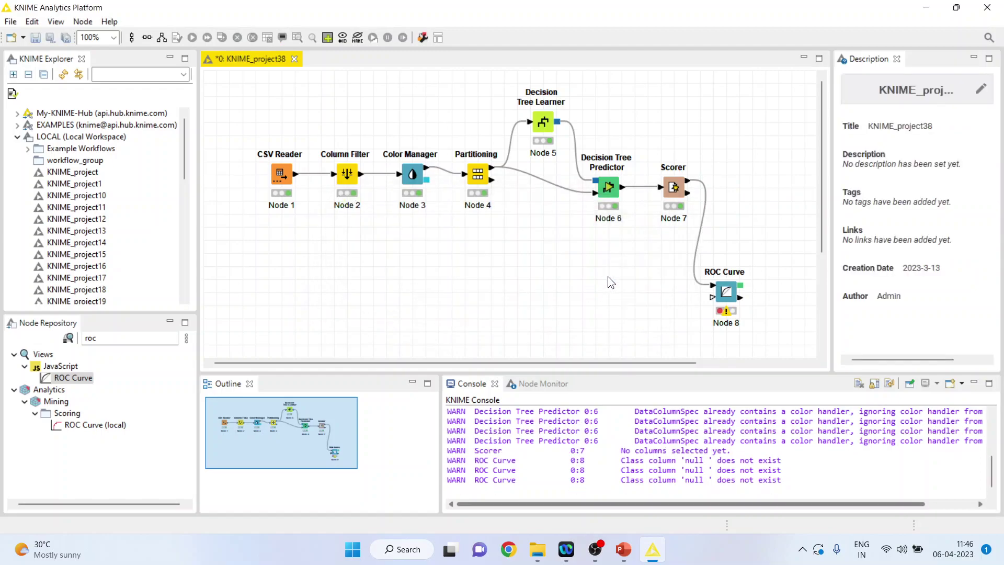
{"action": "left_click", "coordinate": [699, 234]}
{"action": "key", "text": "Delete"}
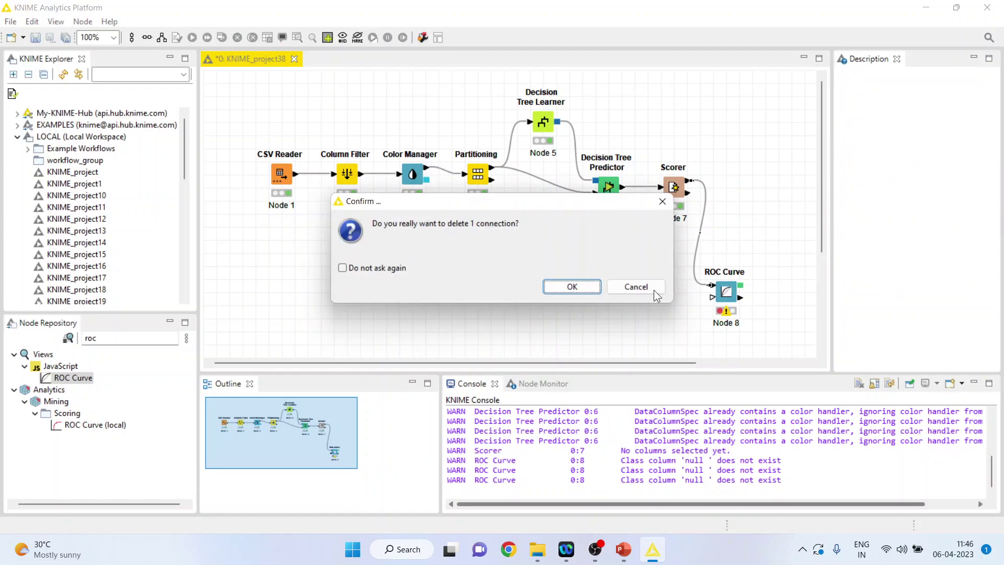
{"action": "left_click", "coordinate": [587, 287]}
{"action": "left_click_drag", "start_coordinate": [727, 292], "coordinate": [688, 293]}
{"action": "left_click_drag", "start_coordinate": [623, 189], "coordinate": [688, 293]}
Configure the ROC Curve node with HeartDisease as the class column and Yes as the positive class value.
{"action": "right_click", "coordinate": [687, 293]}
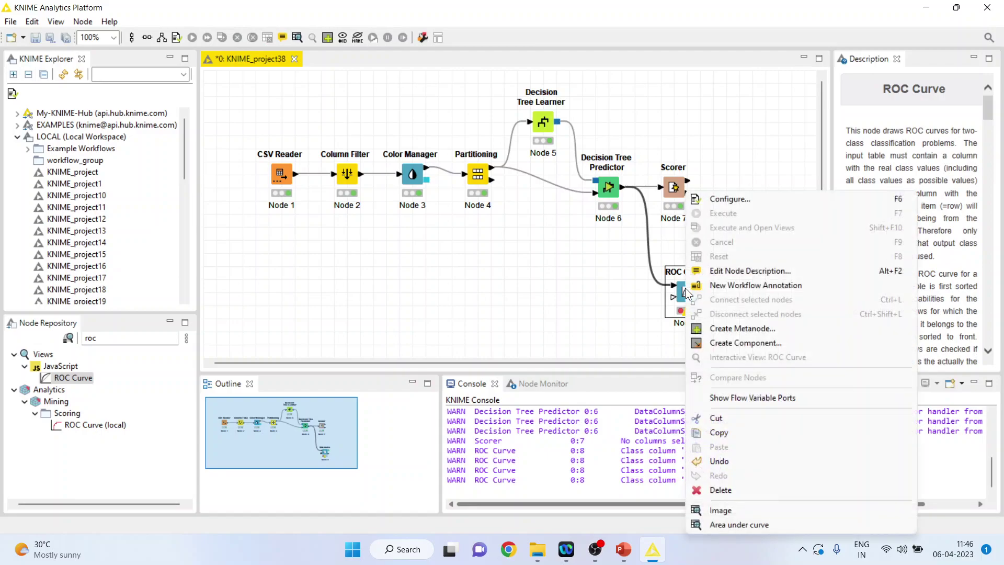
{"action": "left_click", "coordinate": [735, 202]}
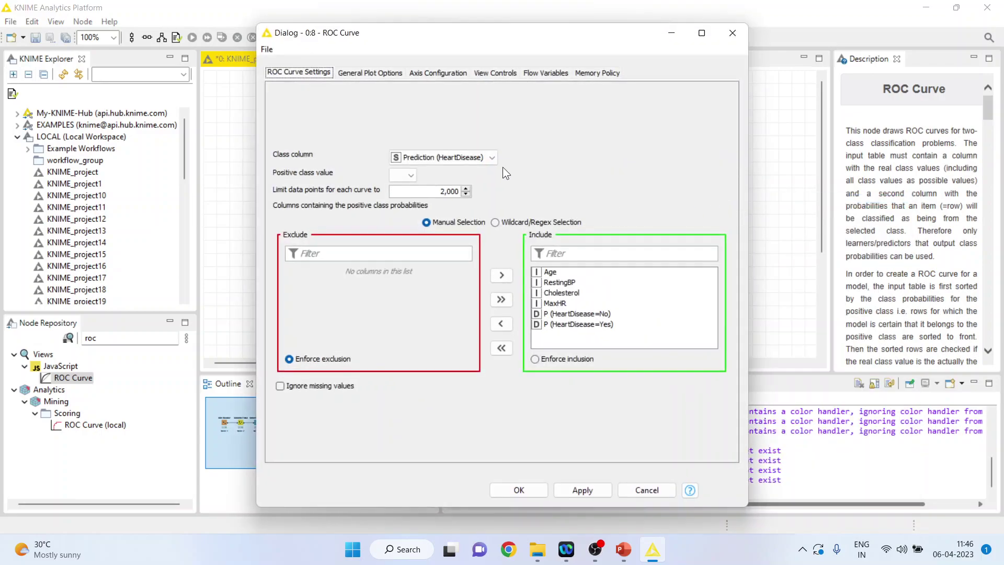
{"action": "left_click", "coordinate": [494, 157]}
{"action": "left_click", "coordinate": [473, 168]}
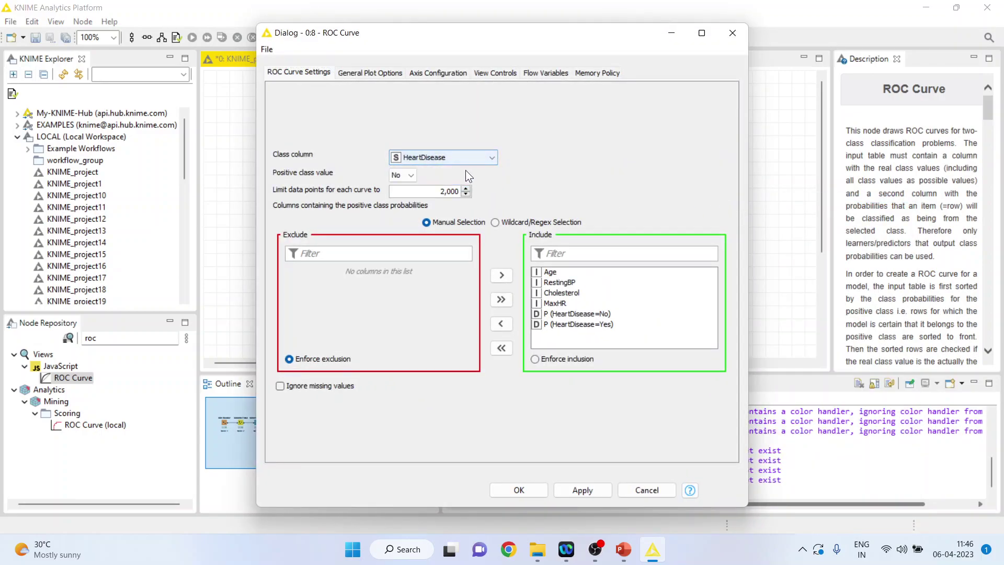
{"action": "left_click", "coordinate": [407, 175]}
{"action": "left_click", "coordinate": [403, 189]}
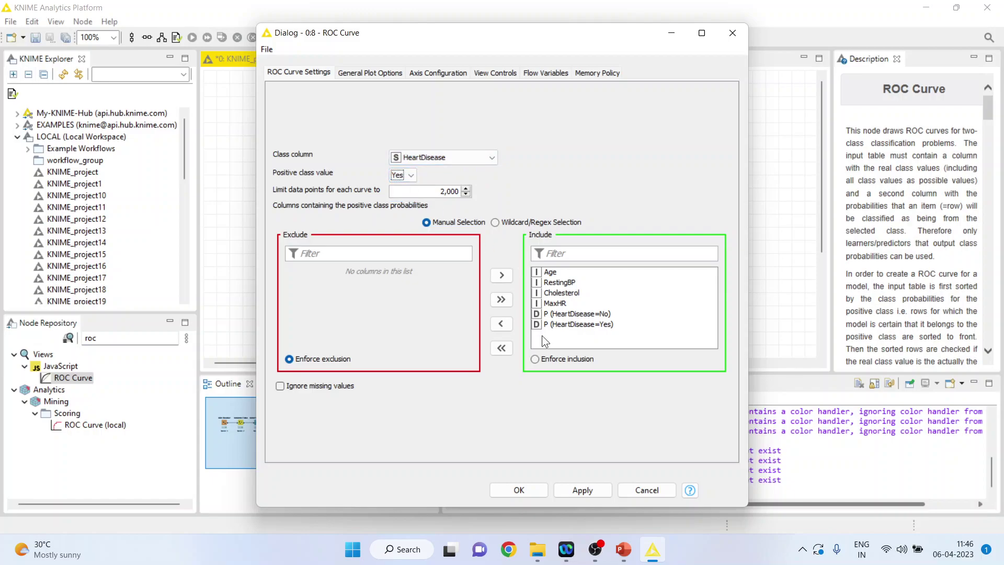
Include only P (HeartDisease=Yes) as the ROC Curve's positive class probability column, exclude all other columns, and apply the settings.
{"action": "left_click", "coordinate": [503, 346]}
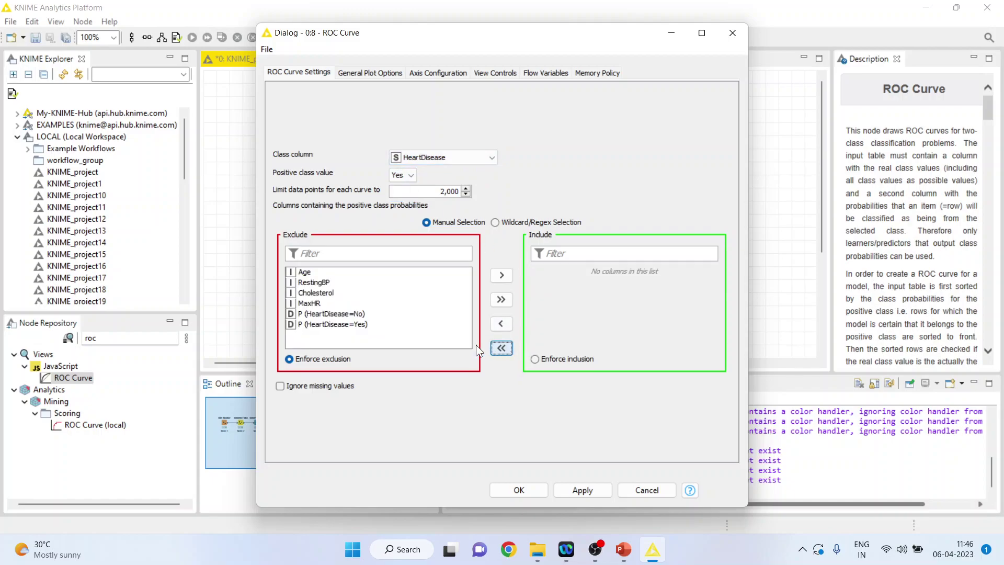
{"action": "left_click", "coordinate": [343, 325]}
{"action": "left_click", "coordinate": [500, 276]}
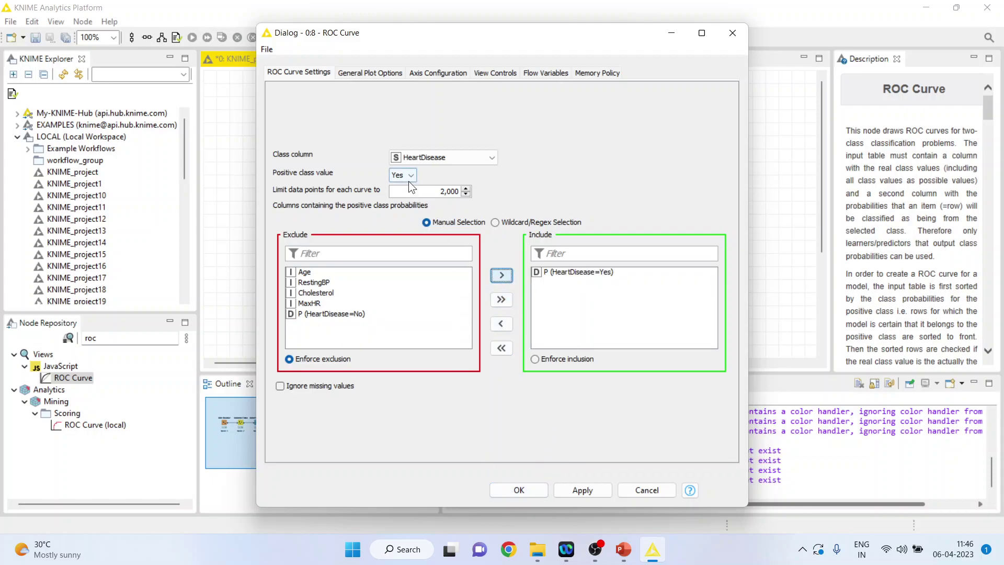
{"action": "left_click", "coordinate": [613, 273]}
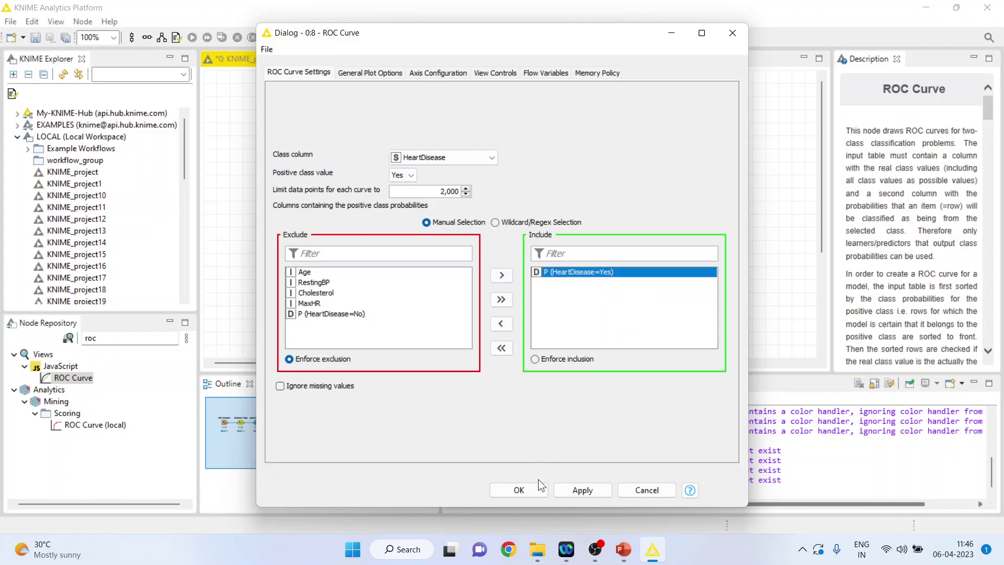
{"action": "left_click", "coordinate": [518, 490]}
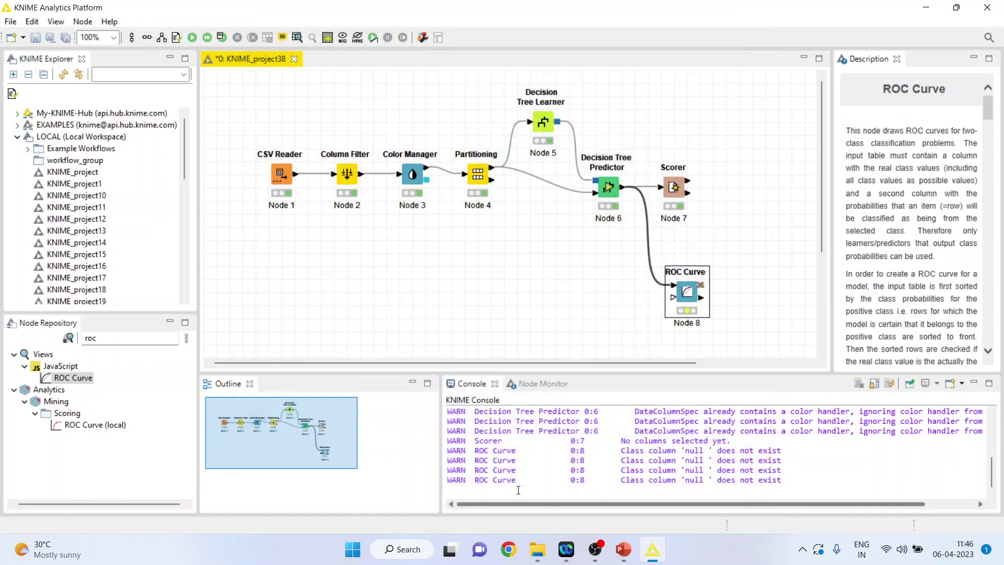
Enable Create image at outport in the ROC Curve node's general plot options and apply it.
{"action": "right_click", "coordinate": [687, 294]}
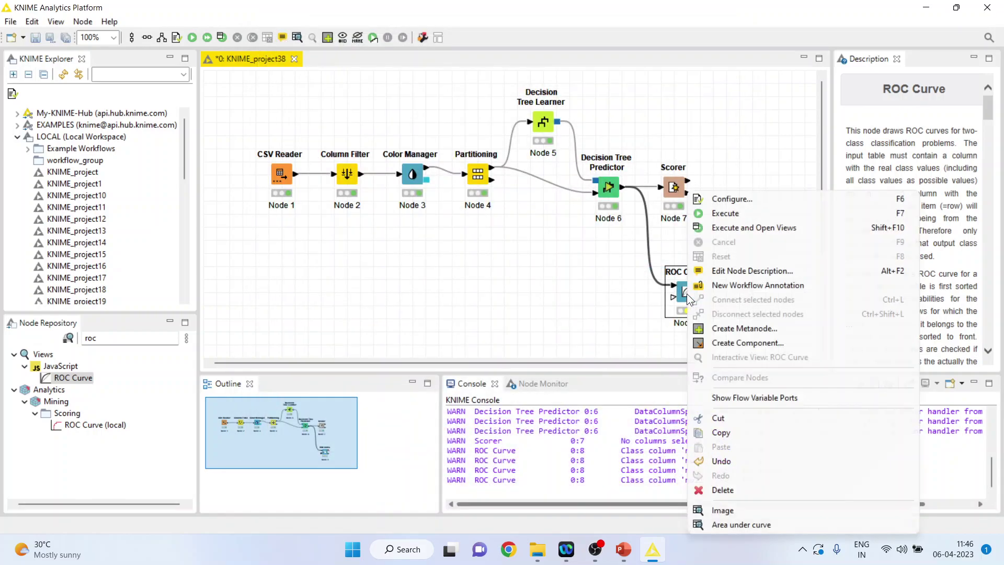
{"action": "left_click", "coordinate": [732, 200]}
{"action": "left_click", "coordinate": [384, 72]}
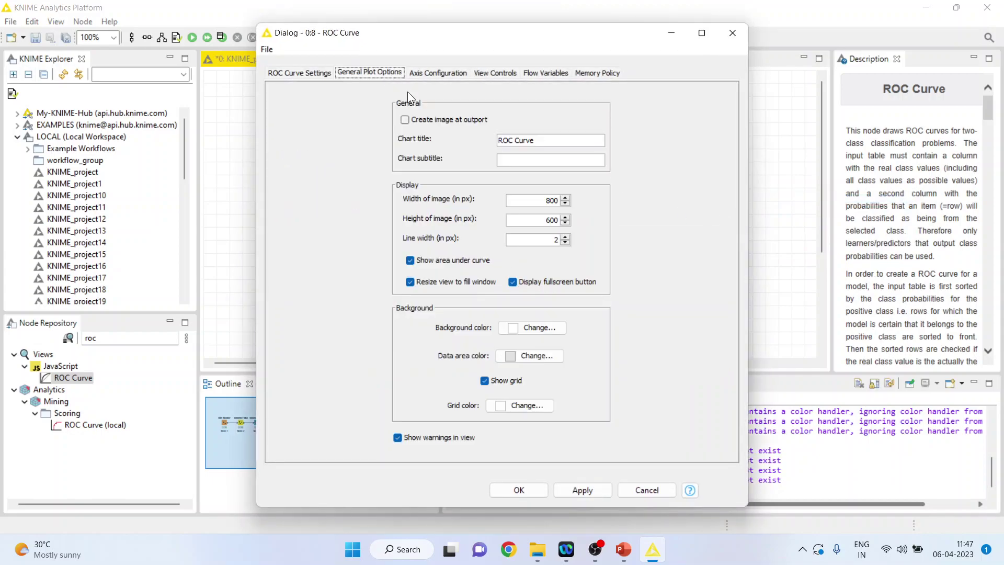
{"action": "left_click", "coordinate": [403, 120]}
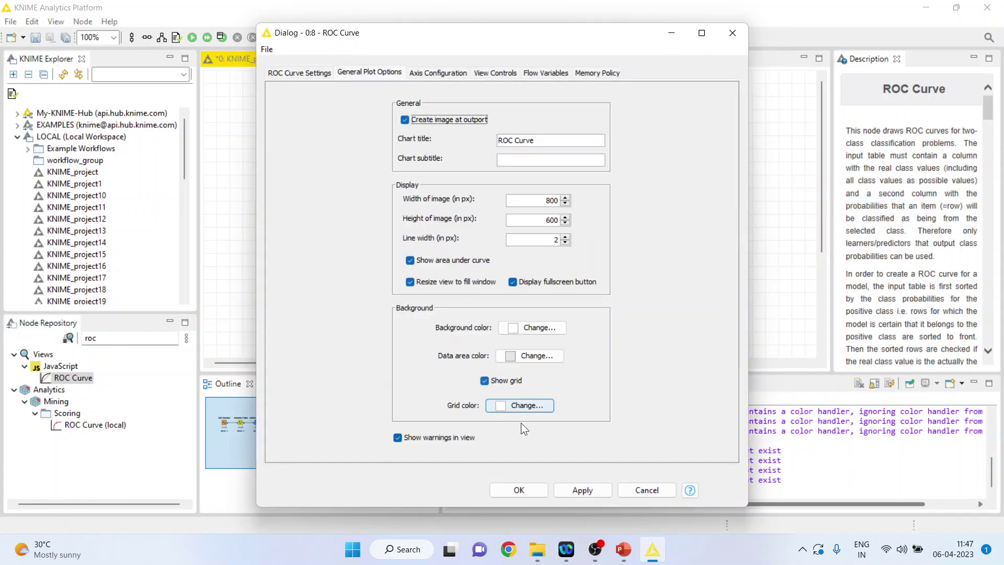
{"action": "left_click", "coordinate": [519, 490]}
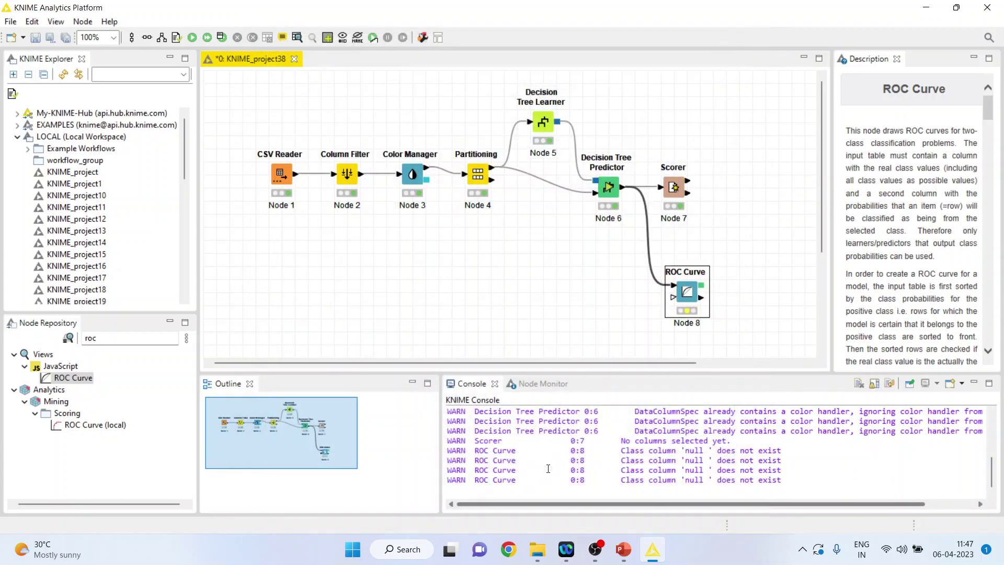
Execute the ROC Curve node, examine its image output for P (HeartDisease=Yes), and close it.
{"action": "right_click", "coordinate": [700, 299]}
{"action": "left_click", "coordinate": [725, 214]}
{"action": "right_click", "coordinate": [685, 289]}
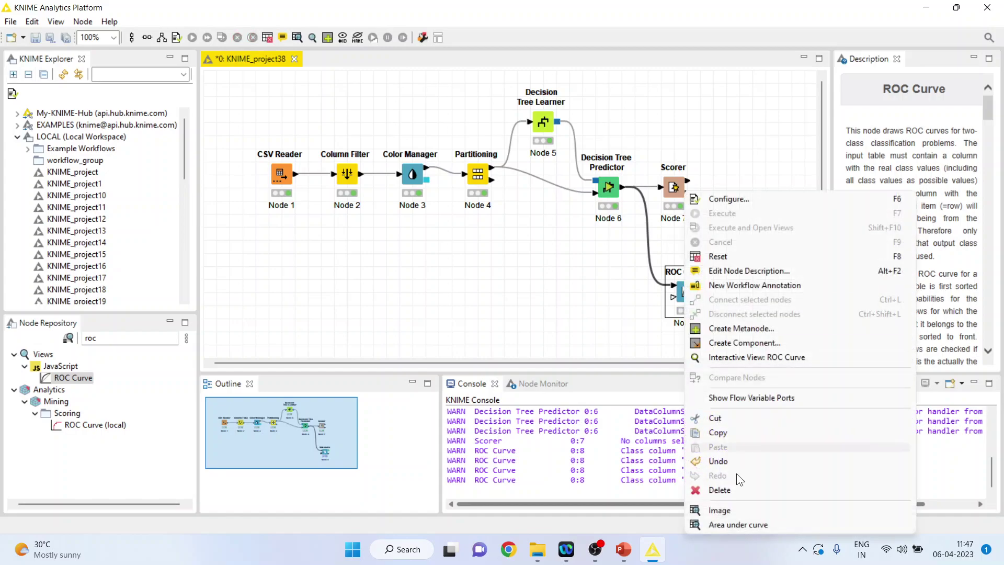
{"action": "left_click", "coordinate": [735, 506]}
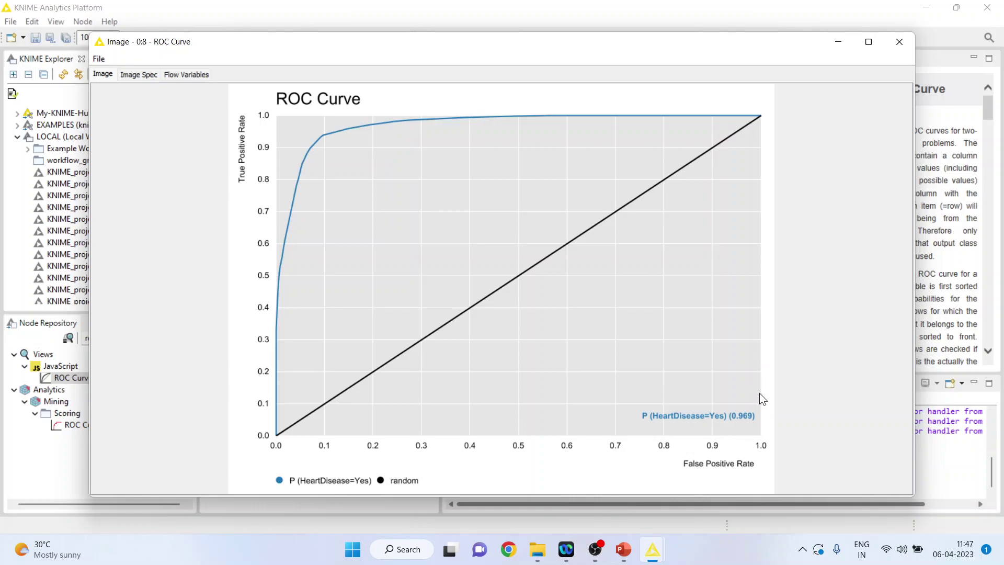
{"action": "left_click", "coordinate": [899, 43]}
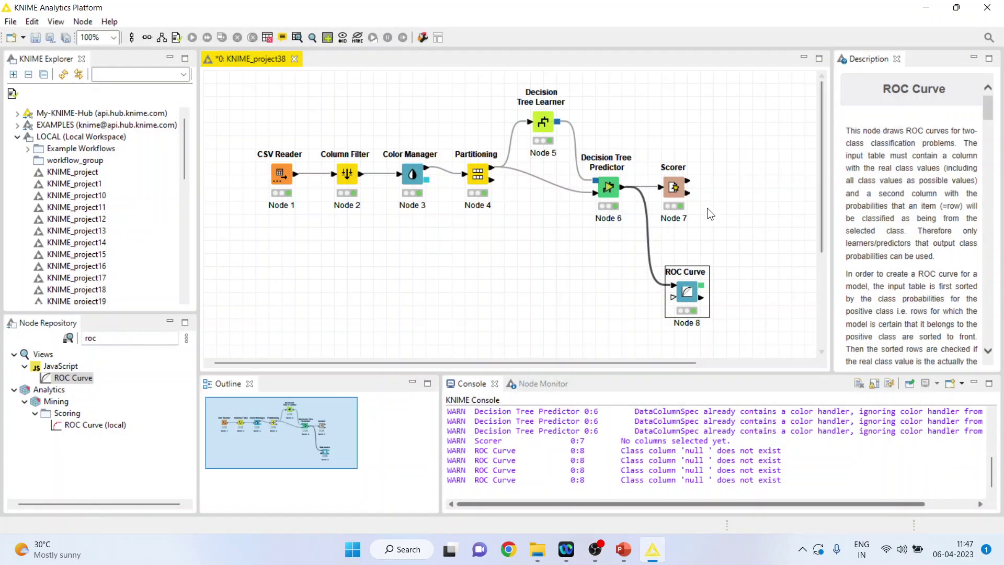
Check the ROC Curve node's Area under curve output table and close it.
{"action": "right_click", "coordinate": [685, 291]}
{"action": "left_click", "coordinate": [749, 521]}
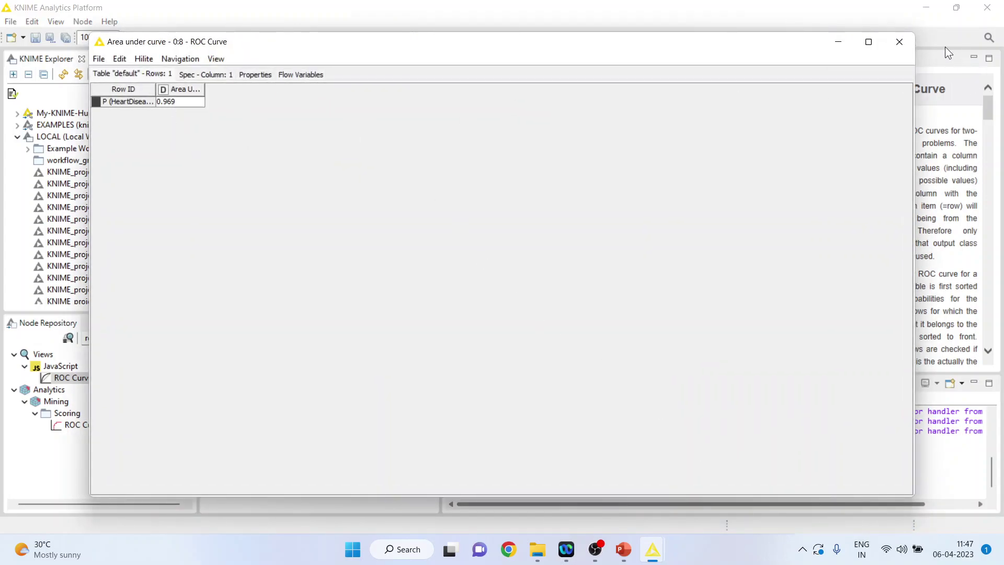
{"action": "left_click", "coordinate": [907, 41]}
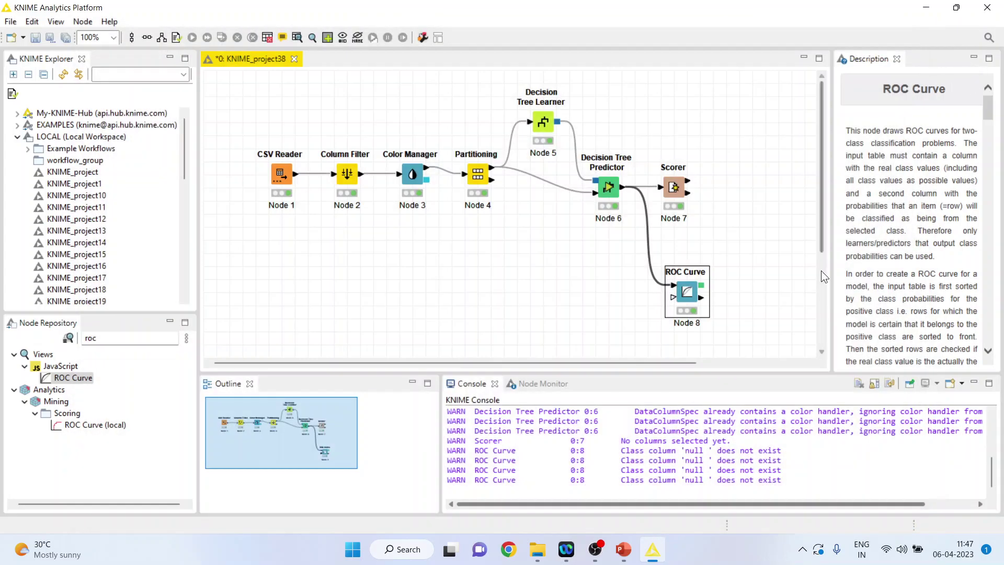
Reopen the ROC Curve node's configuration and change the positive class value to No.
{"action": "right_click", "coordinate": [689, 293]}
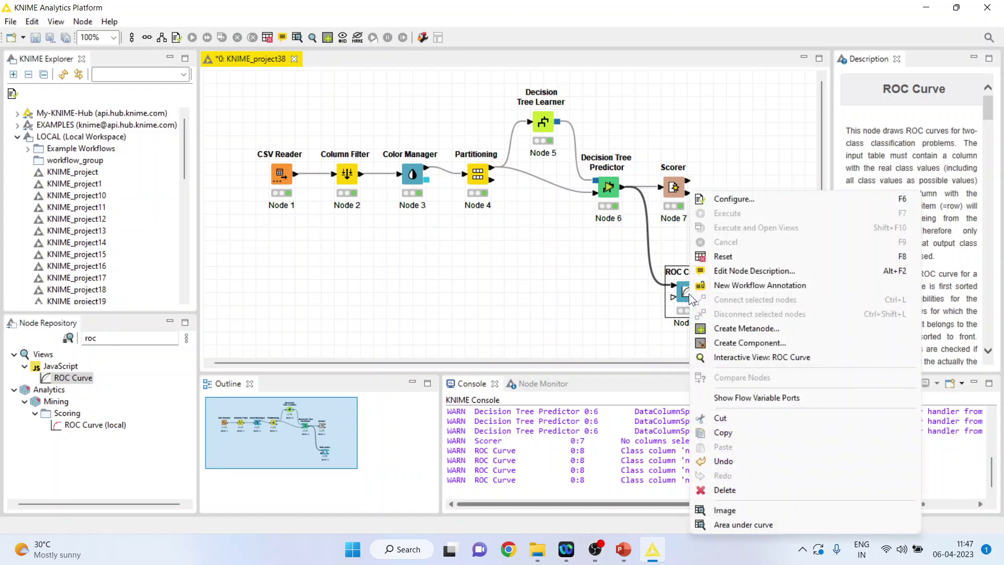
{"action": "left_click", "coordinate": [745, 198]}
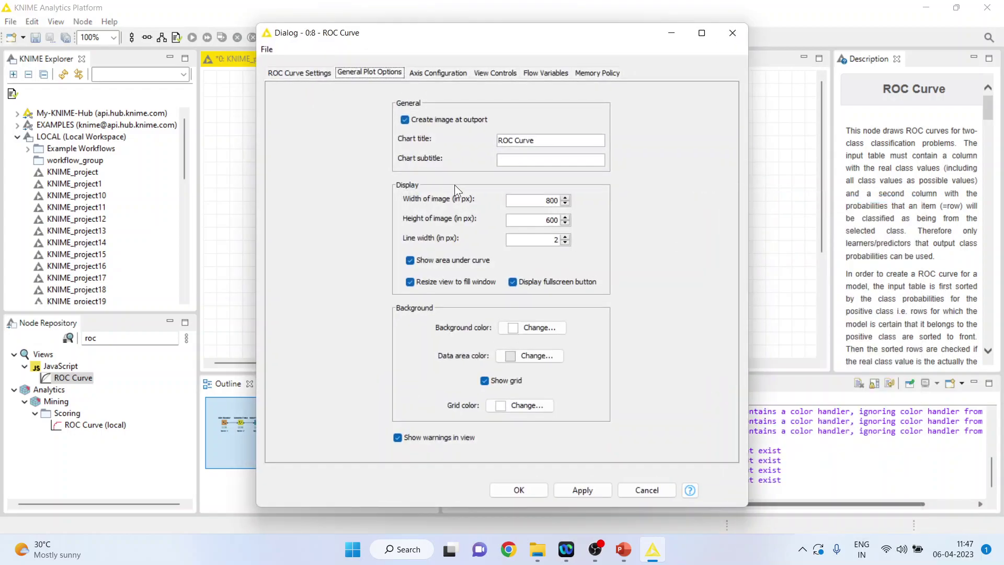
{"action": "left_click", "coordinate": [308, 76]}
{"action": "left_click", "coordinate": [411, 174]}
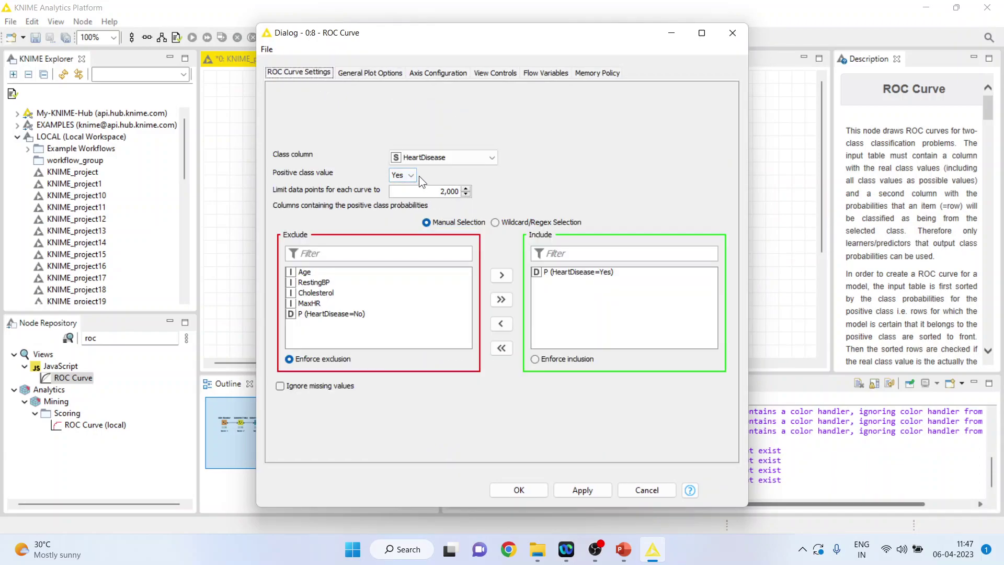
{"action": "left_click", "coordinate": [402, 188]}
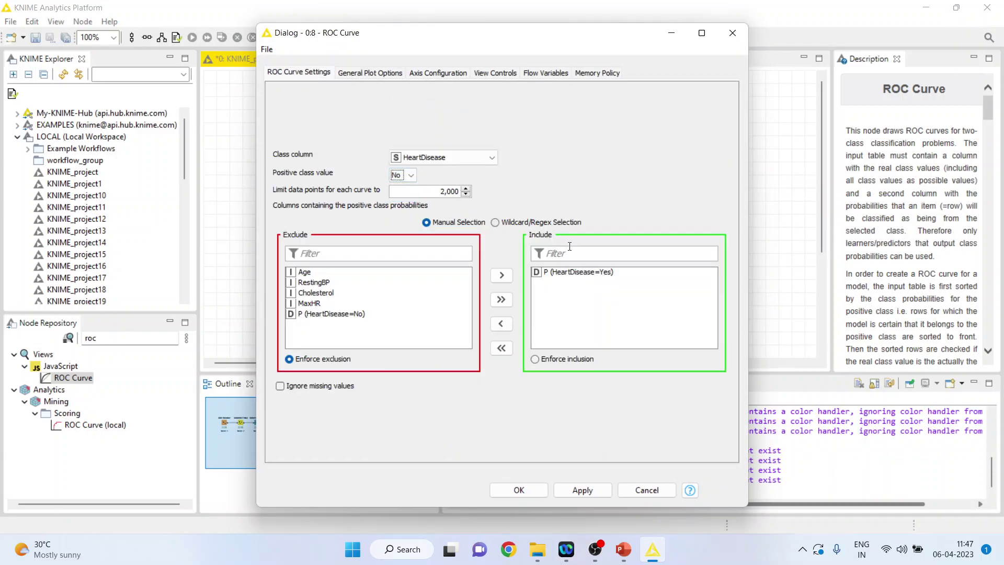
Swap the included probability column from P (HeartDisease=Yes) to P (HeartDisease=No), and apply the settings with a node reset.
{"action": "left_click", "coordinate": [576, 272]}
{"action": "left_click", "coordinate": [500, 325]}
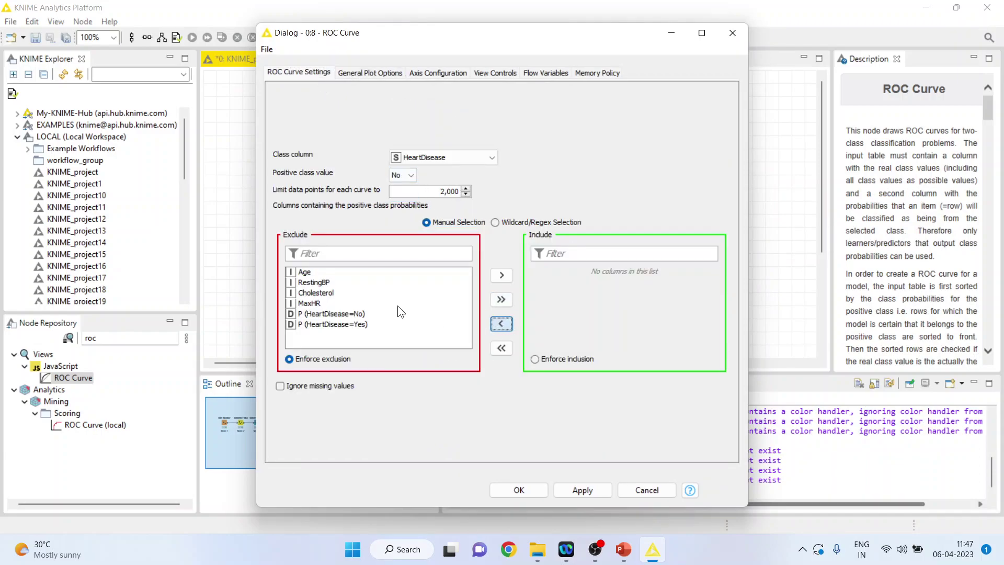
{"action": "left_click", "coordinate": [353, 316]}
{"action": "left_click", "coordinate": [502, 275]}
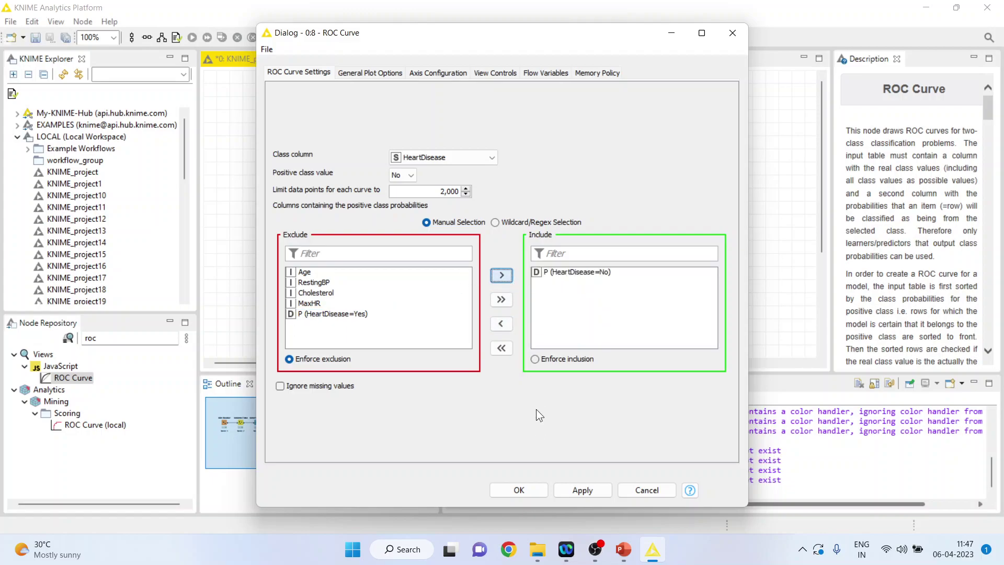
{"action": "left_click", "coordinate": [523, 487]}
{"action": "left_click", "coordinate": [580, 287]}
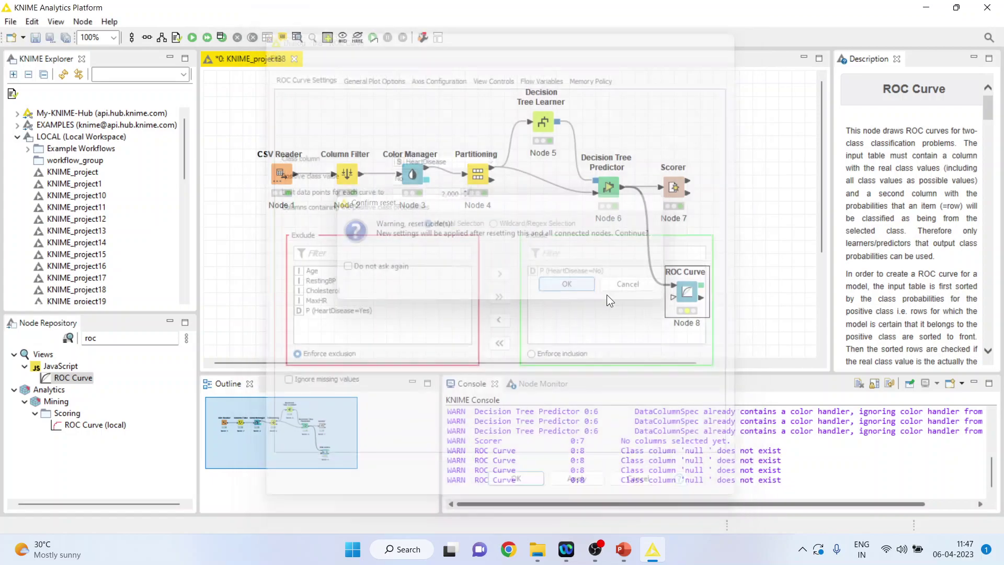
Execute the ROC Curve node again, examine its image output for P (HeartDisease=No), and close it.
{"action": "right_click", "coordinate": [685, 294]}
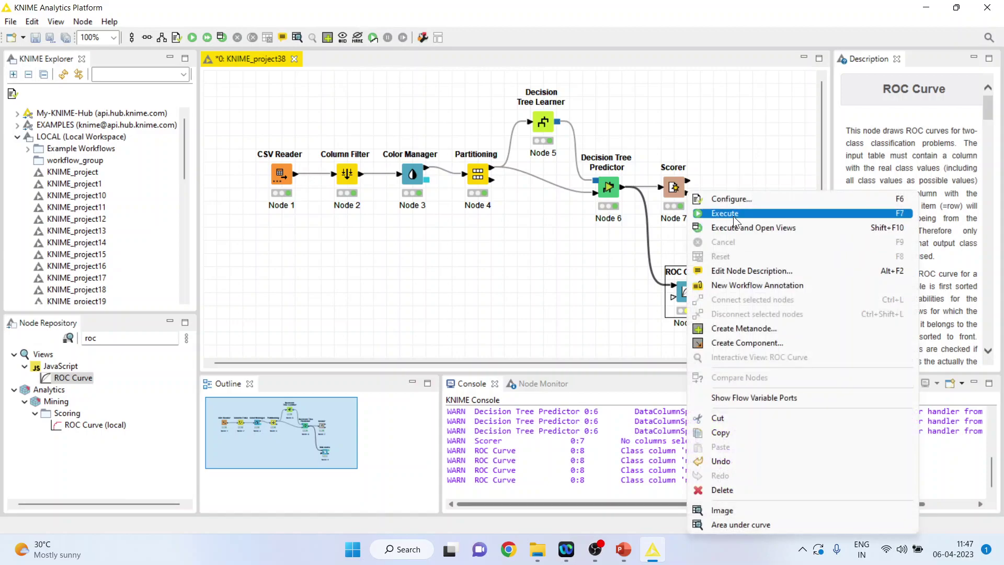
{"action": "left_click", "coordinate": [732, 214]}
{"action": "right_click", "coordinate": [690, 294]}
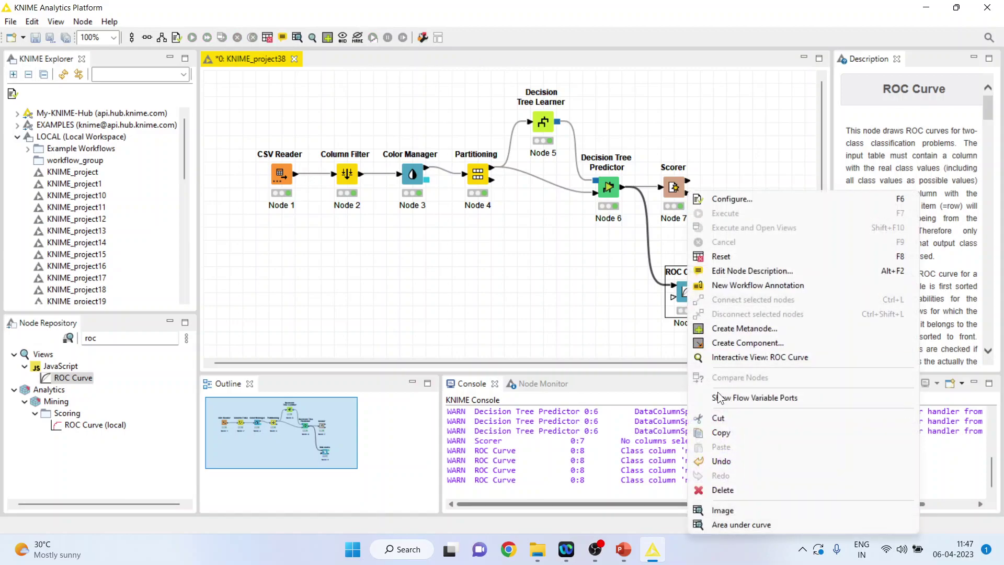
{"action": "left_click", "coordinate": [730, 510]}
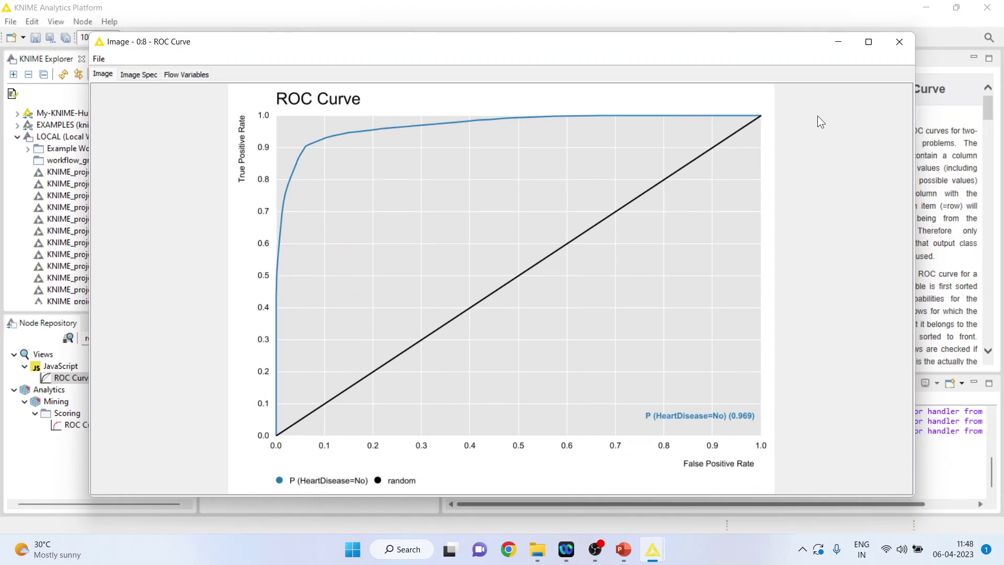
{"action": "left_click", "coordinate": [900, 42]}
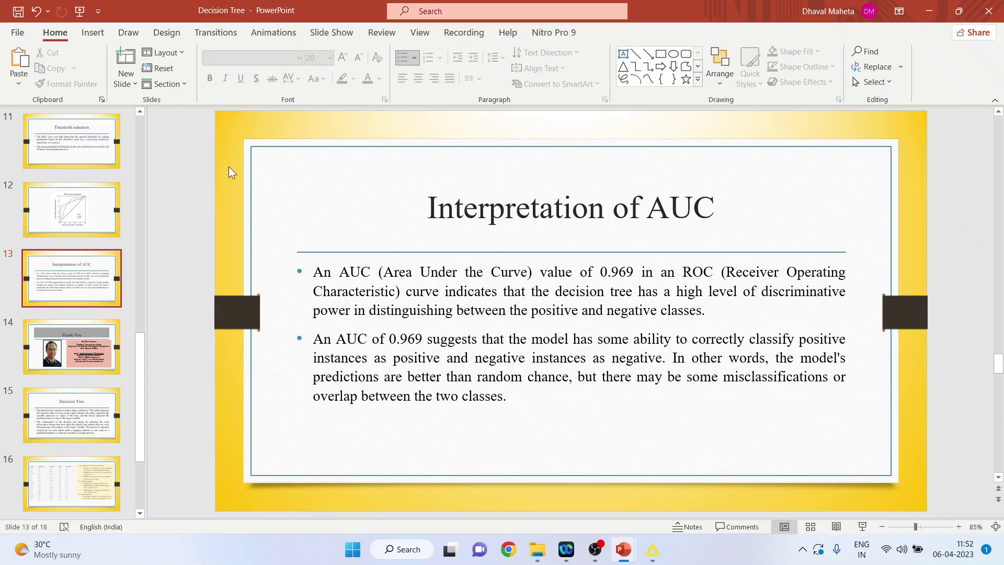
Start the slide show from the Interpretation of AUC slide of the Decision Tree presentation in PowerPoint.
{"action": "left_click", "coordinate": [868, 525]}
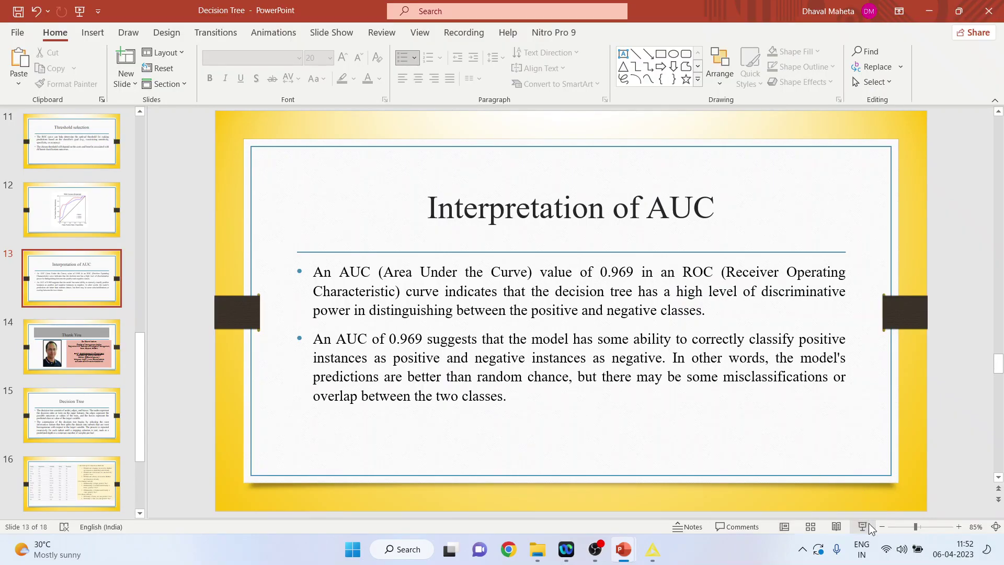